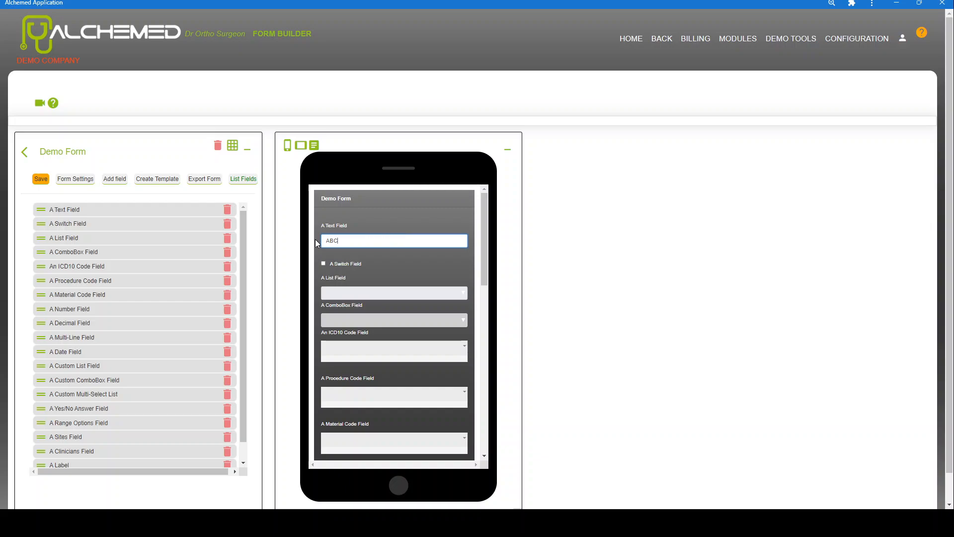
Tick A Switch Field in the preview and show A List Field's fruit choices
click(324, 263)
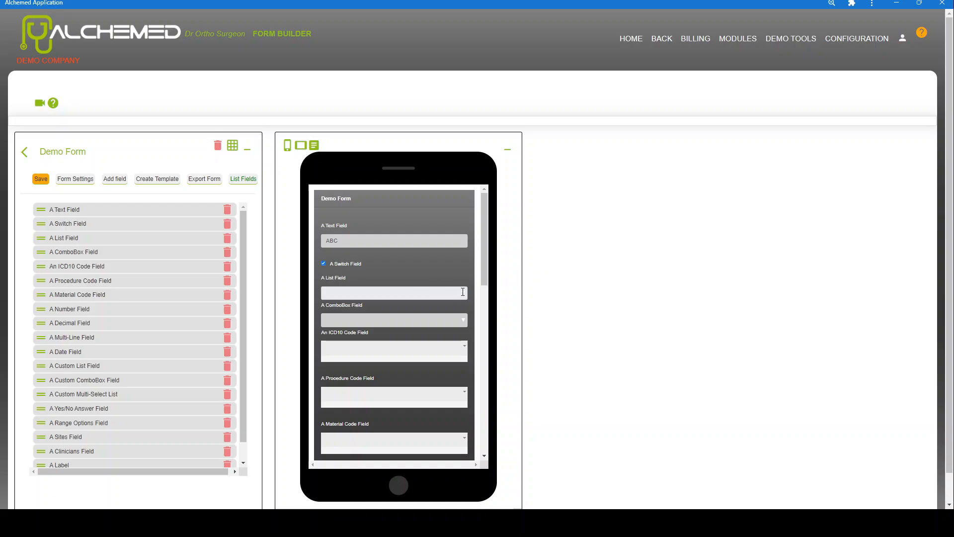
click(463, 292)
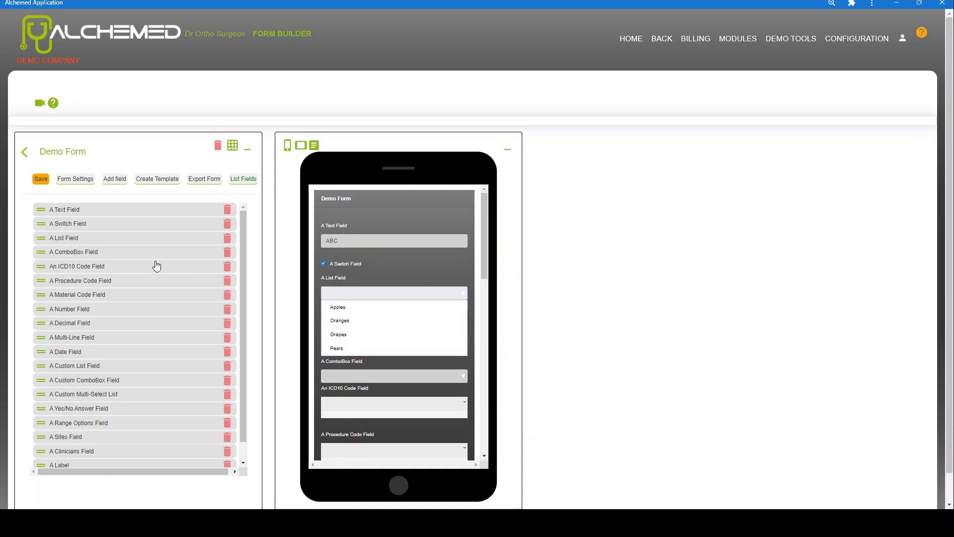
click(44, 237)
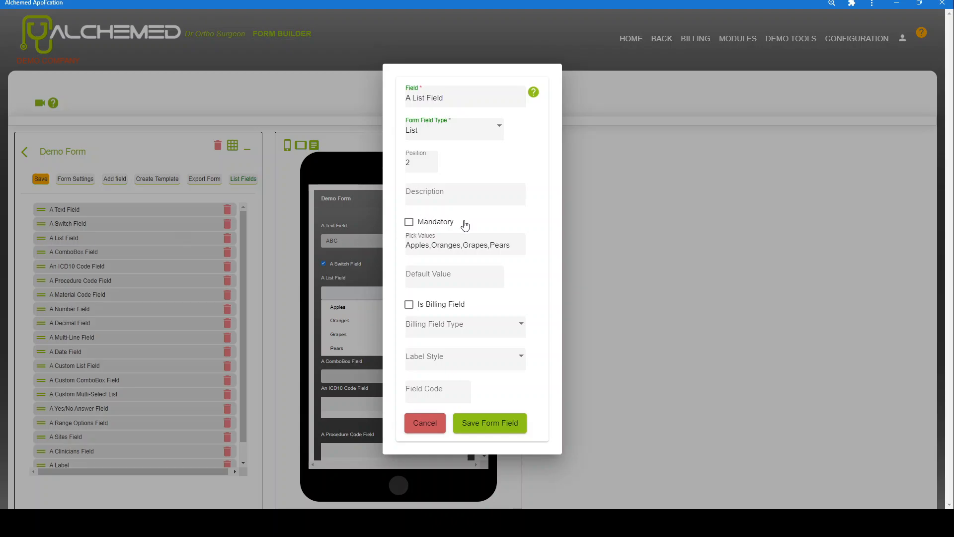
drag(518, 245, 393, 246)
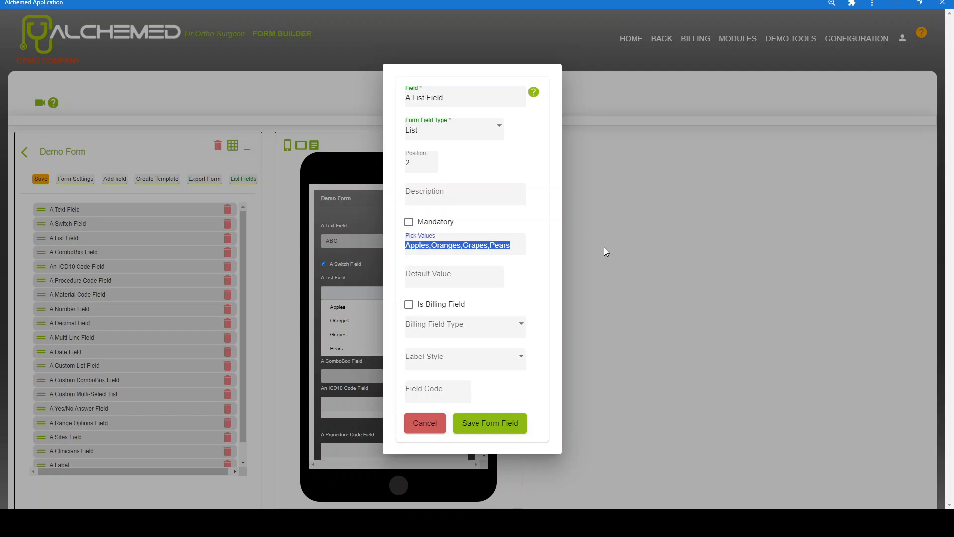
click(497, 246)
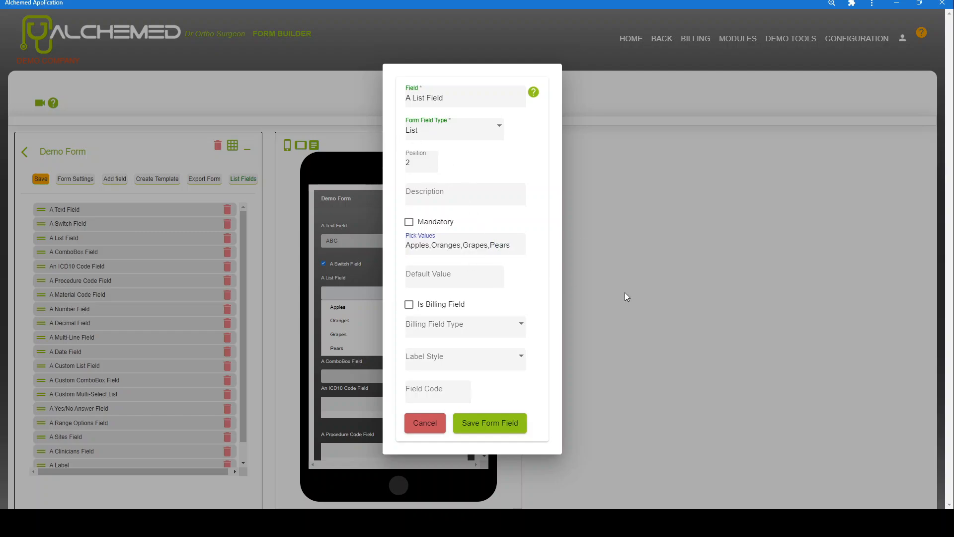
click(427, 421)
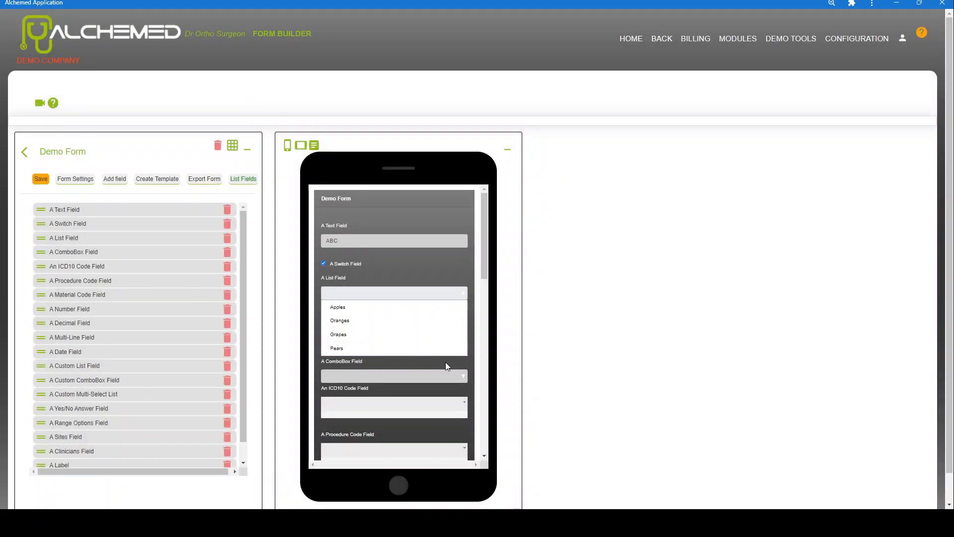
Enter Lemons in the preview's ComboBox field, then view and cancel its settings unchanged
click(455, 373)
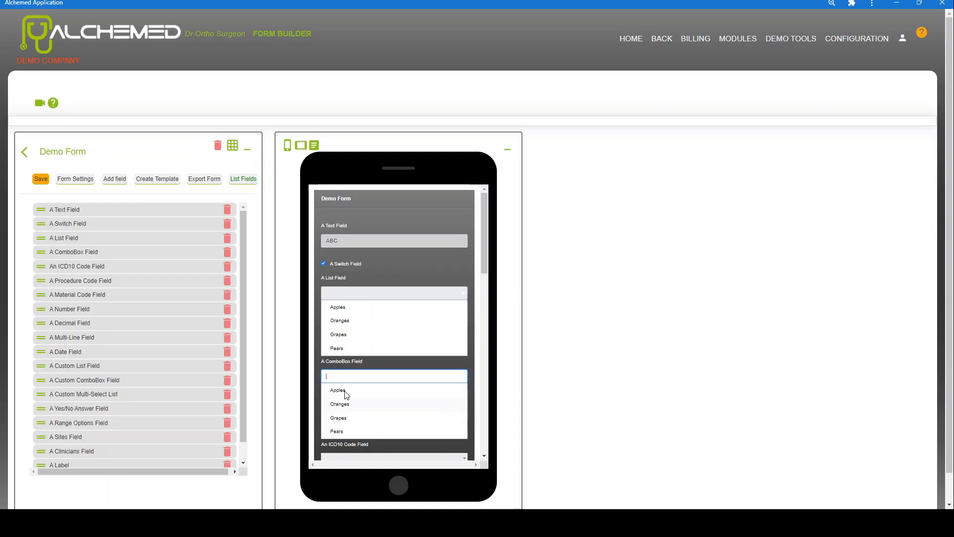
click(343, 374)
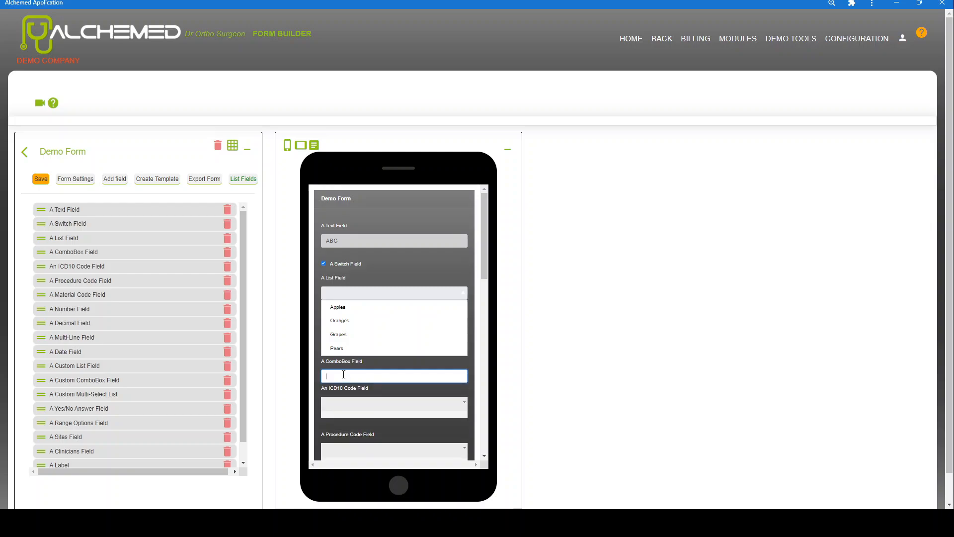
text(Lemons)
click(44, 255)
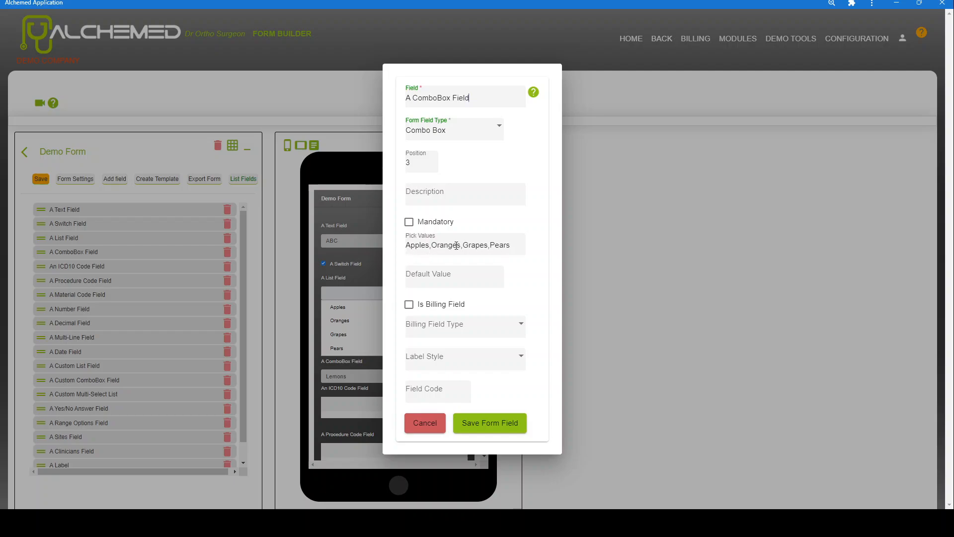
click(428, 432)
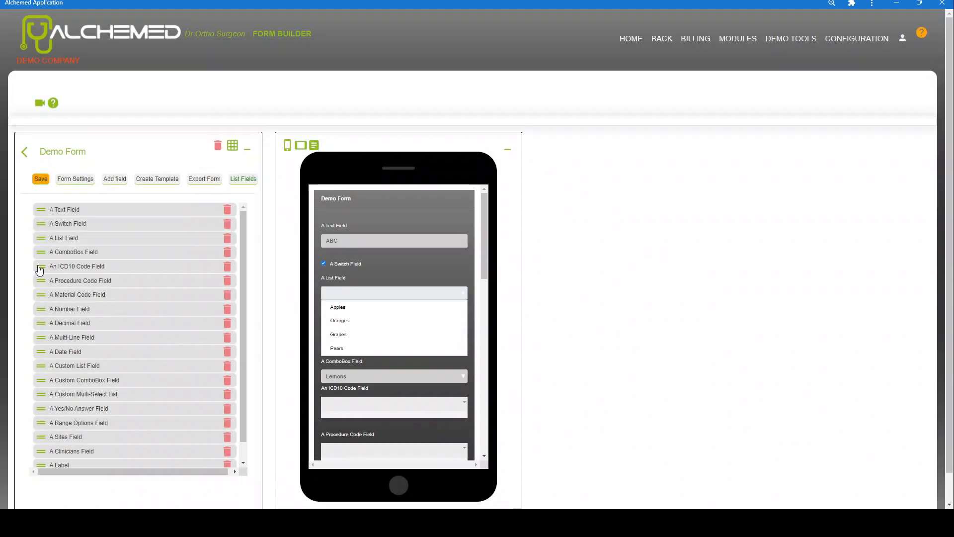
Look over the ICD10 Code Field's code list, leave it empty, and bring up the configuration pages
scroll(477, 405, down, 3)
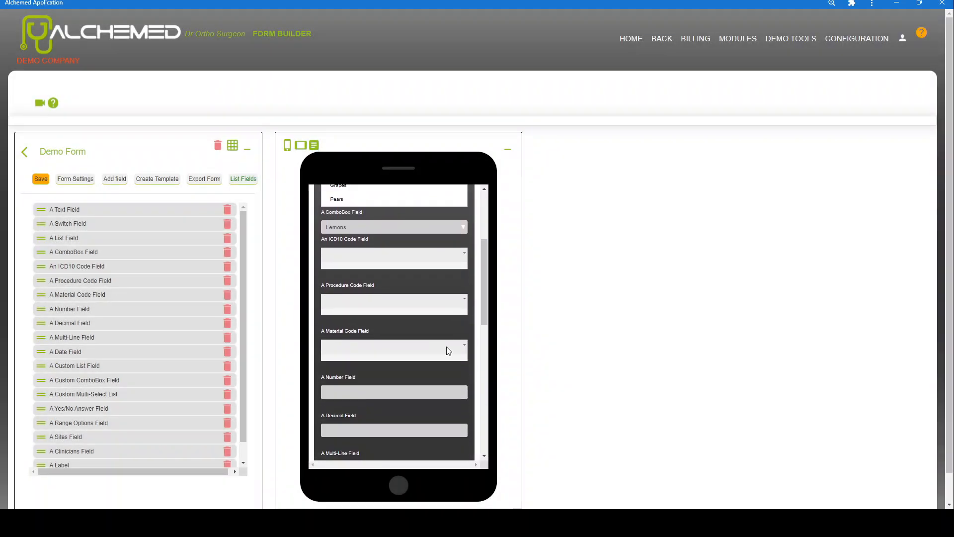
click(463, 255)
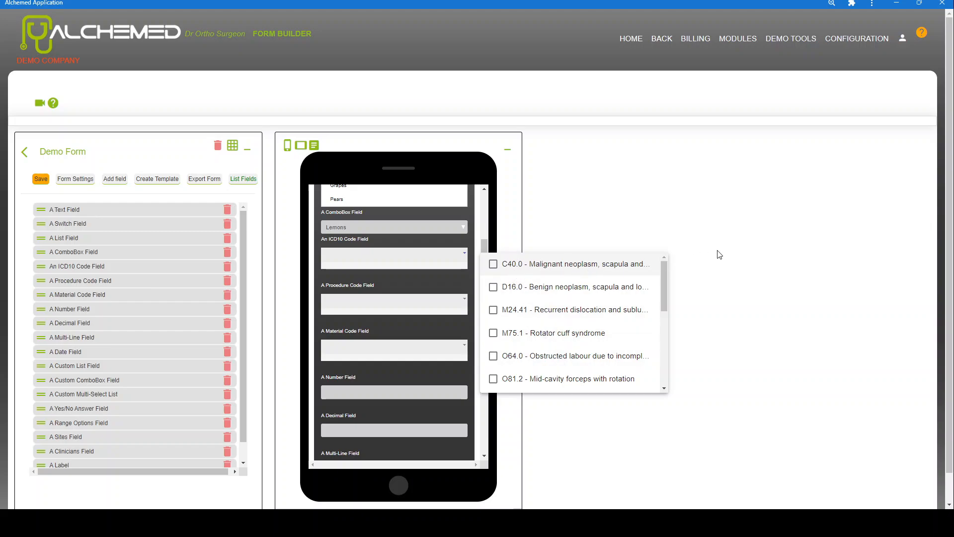
click(726, 240)
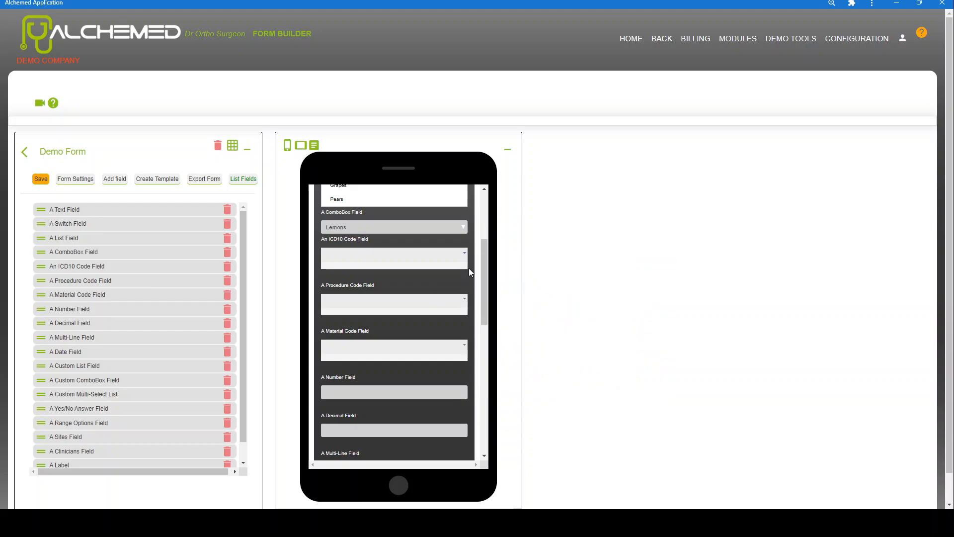
click(845, 41)
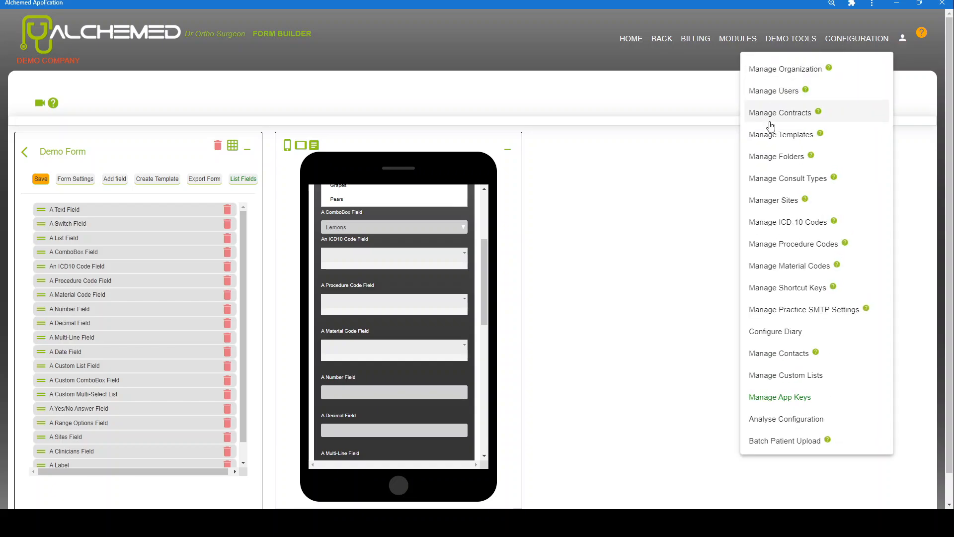
Activate ICD code A01.1 Paratyphoid fever A, discarding the unsaved Demo Form changes
click(769, 226)
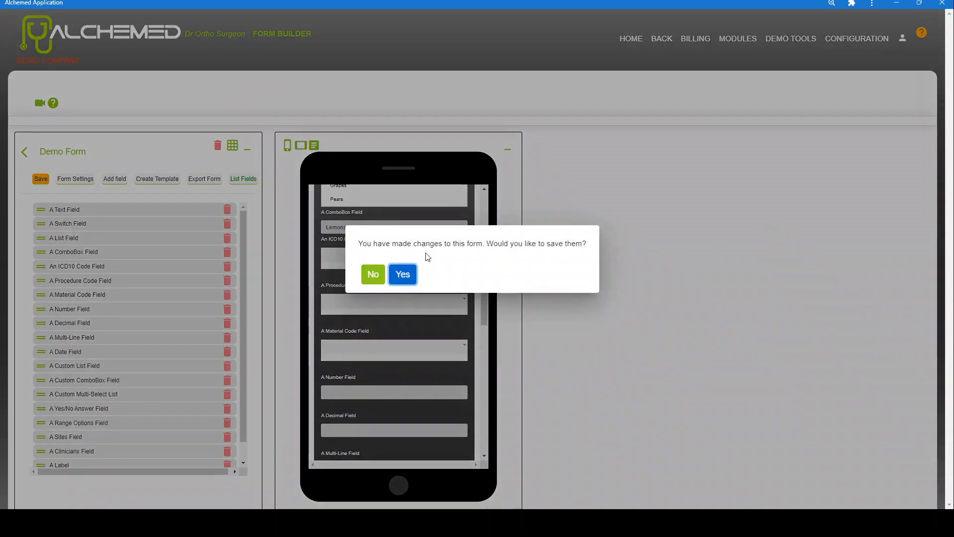
click(373, 275)
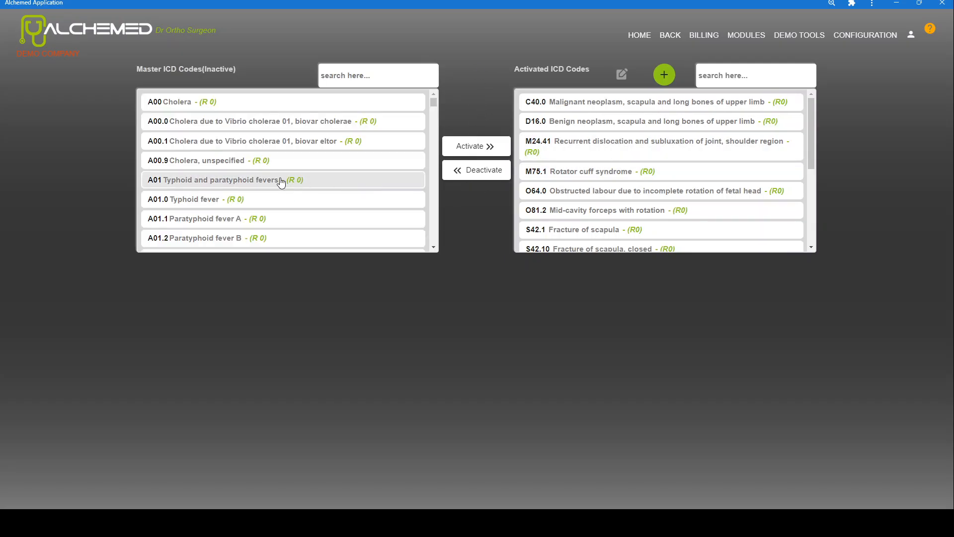
click(159, 225)
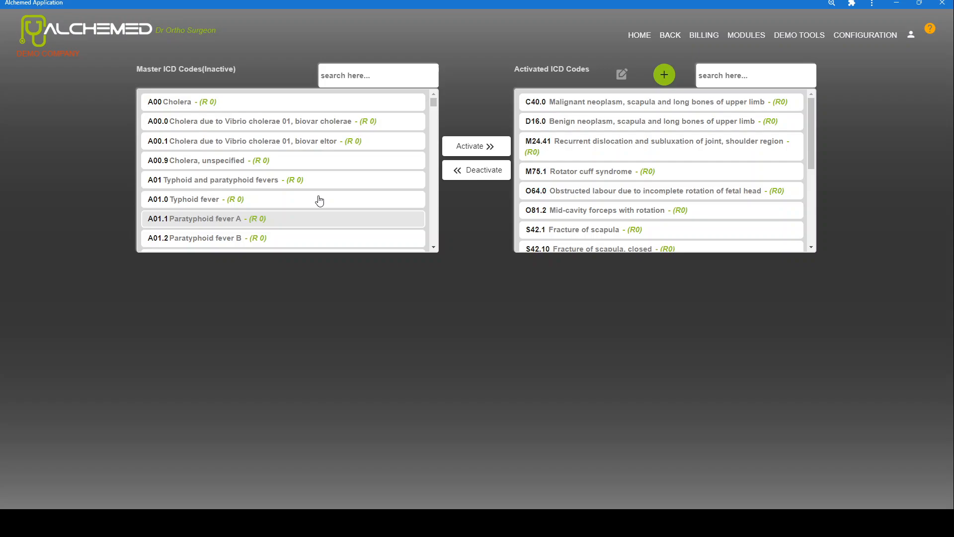
click(480, 152)
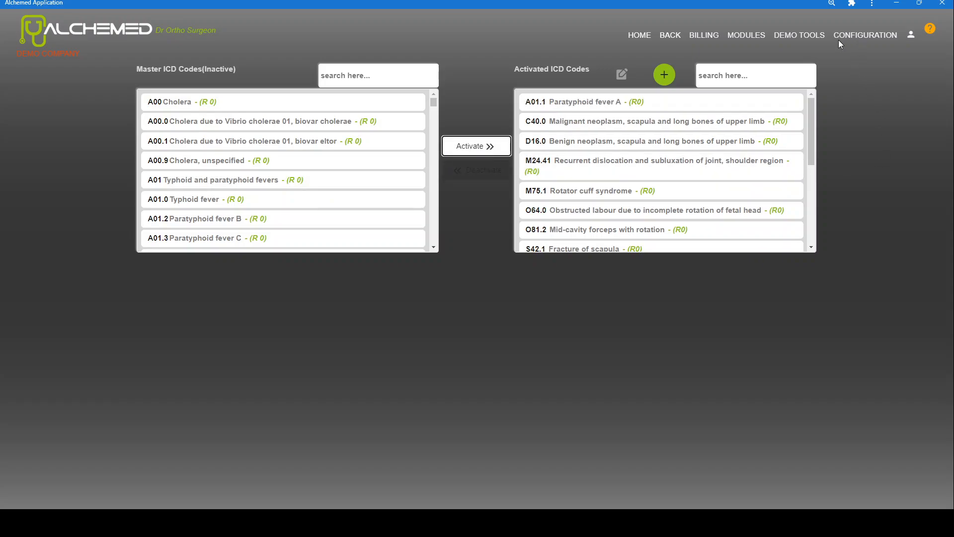
click(753, 37)
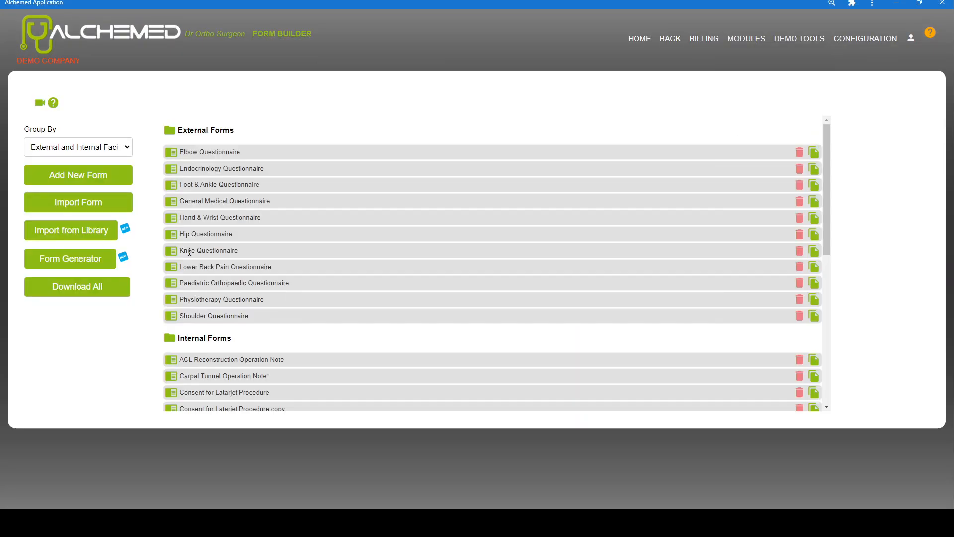
Open Demo Form from the Form Builder forms list
scroll(189, 251, down, 5)
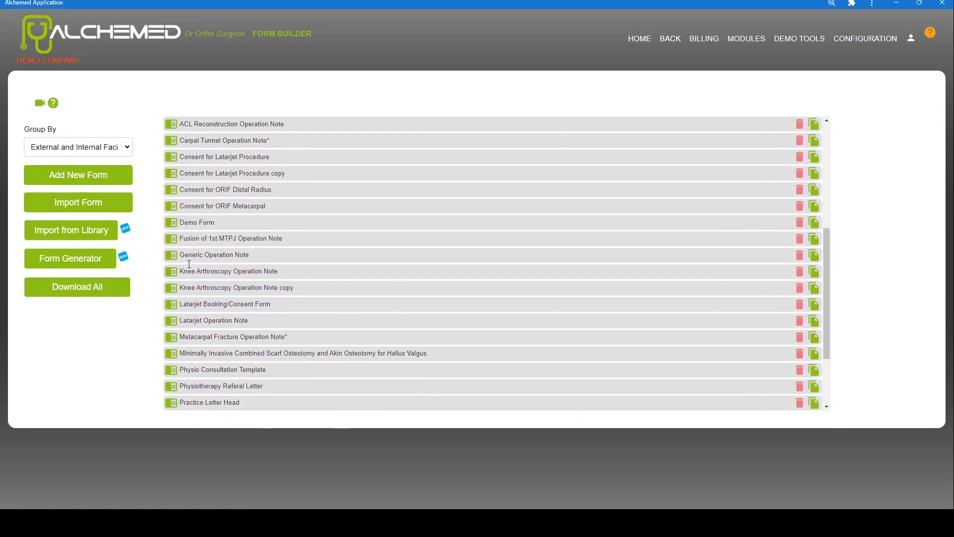
scroll(188, 264, up, 1)
click(174, 259)
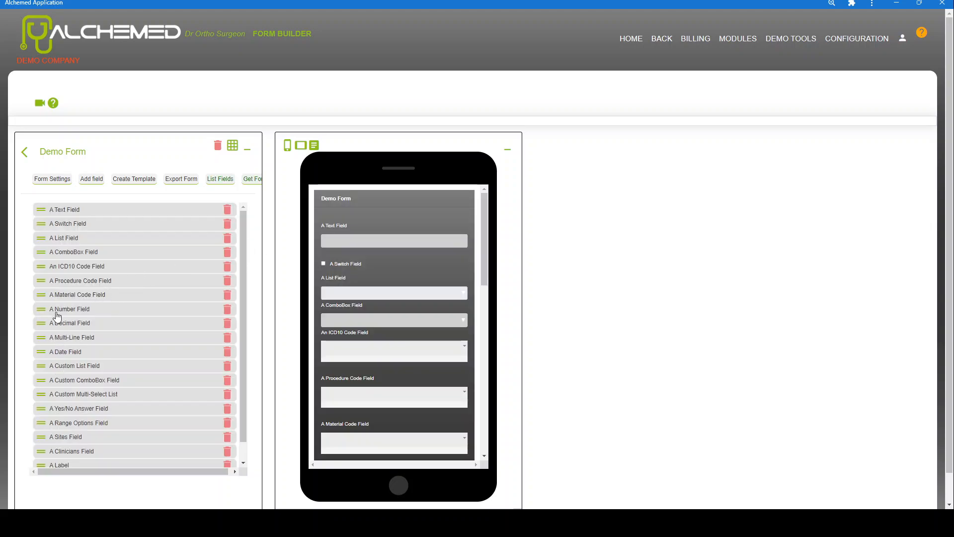
Check the Procedure Code field's choices in the preview, then bring up the configuration pages
scroll(392, 323, down, 2)
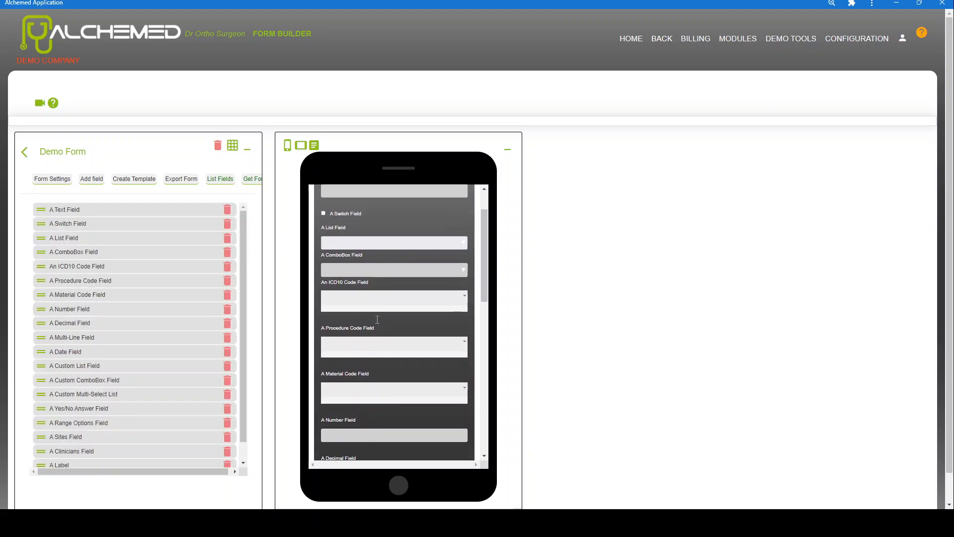
click(465, 294)
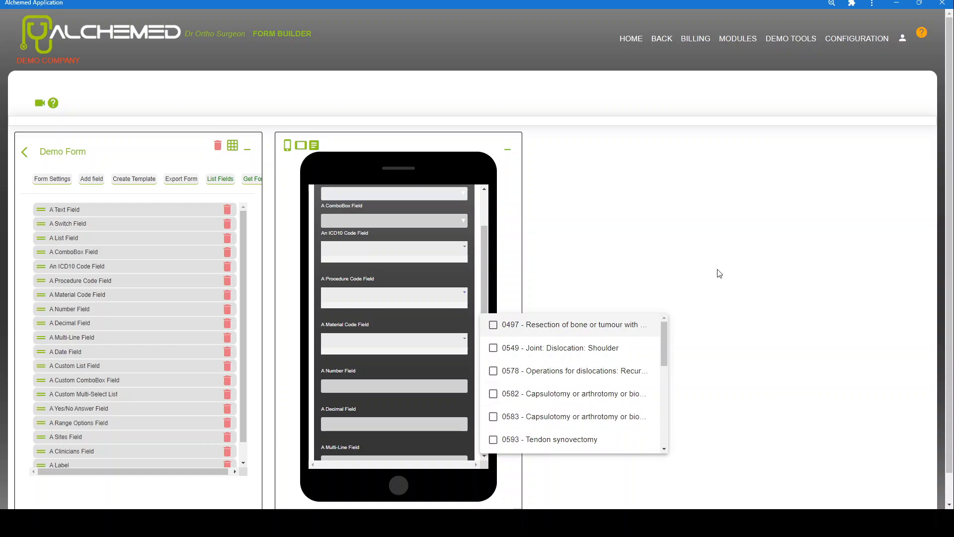
click(797, 217)
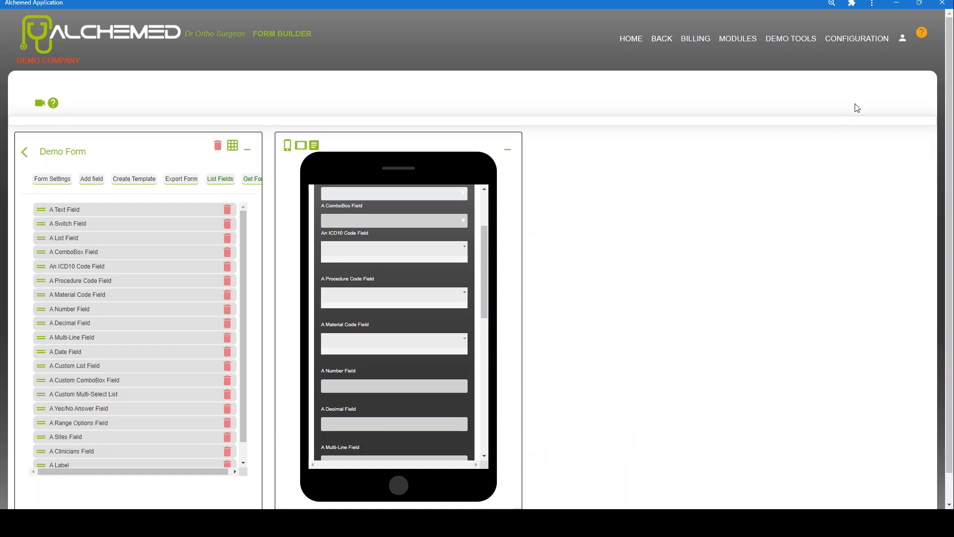
click(851, 39)
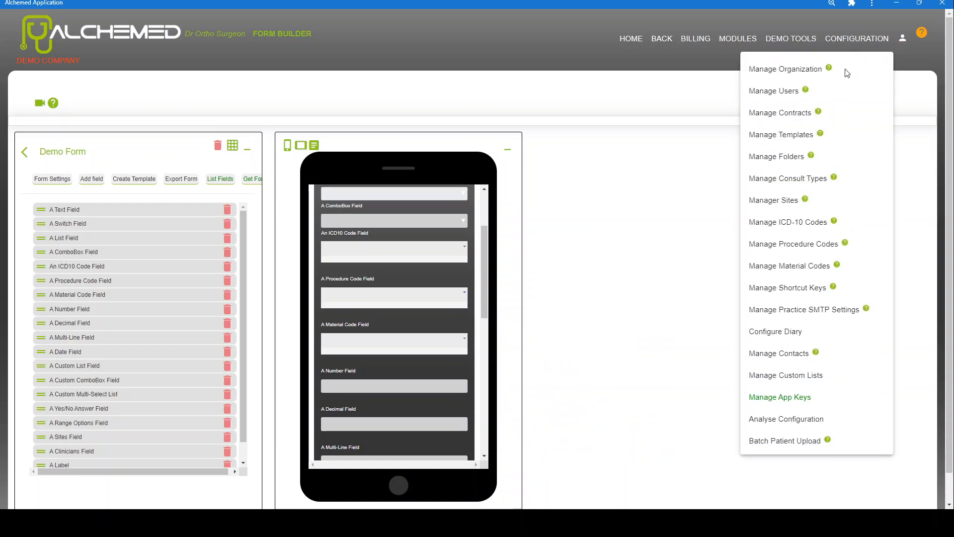
Review inactive and activated codes on Manage Procedure Codes, then return to the Form Builder
click(794, 244)
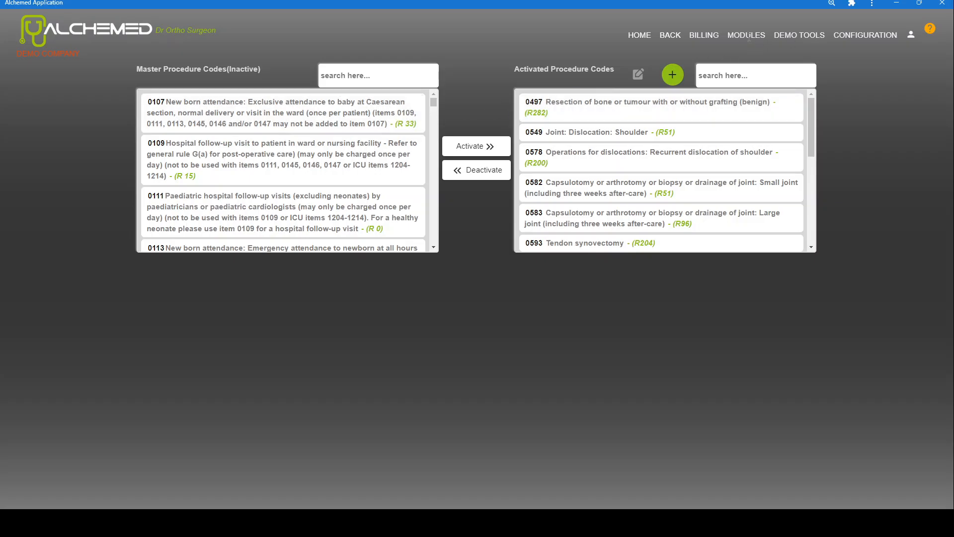
click(746, 35)
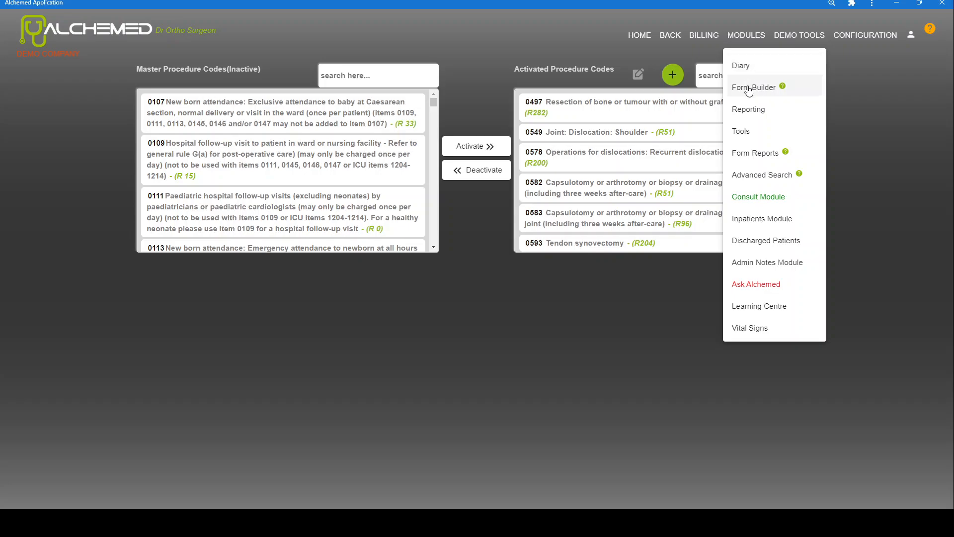
click(754, 85)
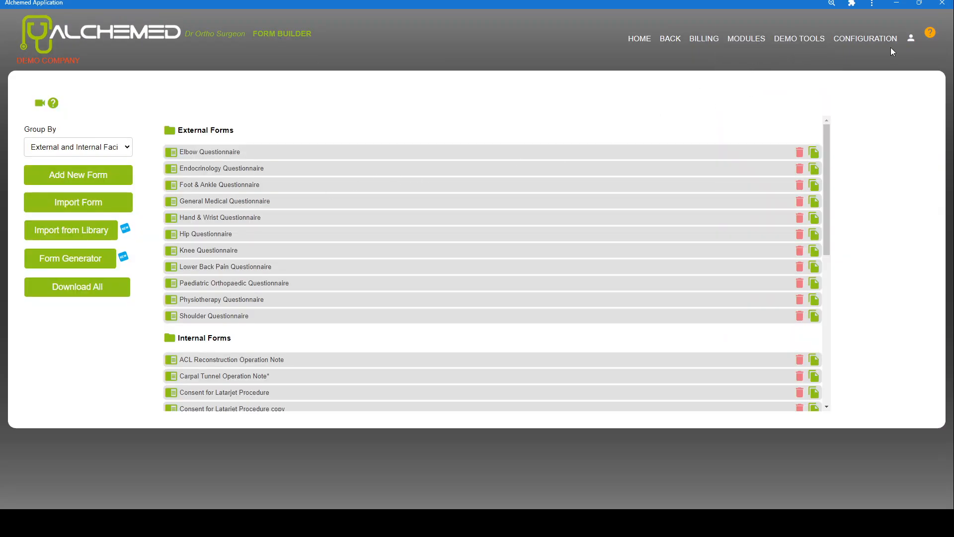
click(868, 38)
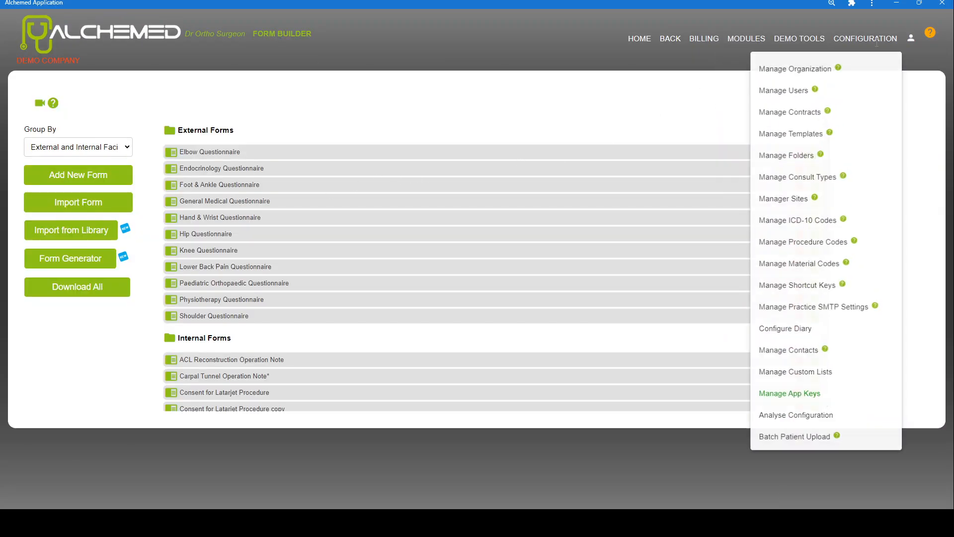
Draft material code SY described as Syringe, then discard it unsaved
click(788, 265)
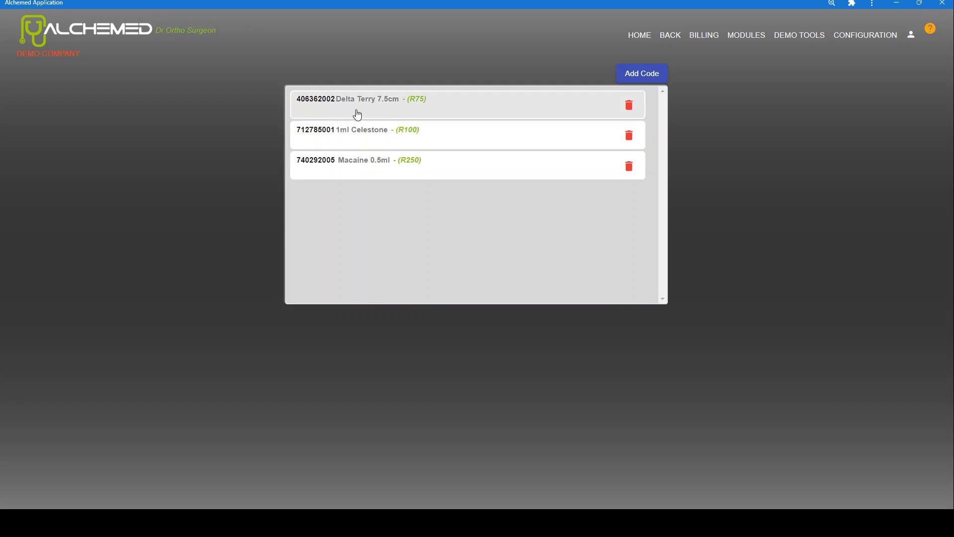
click(662, 79)
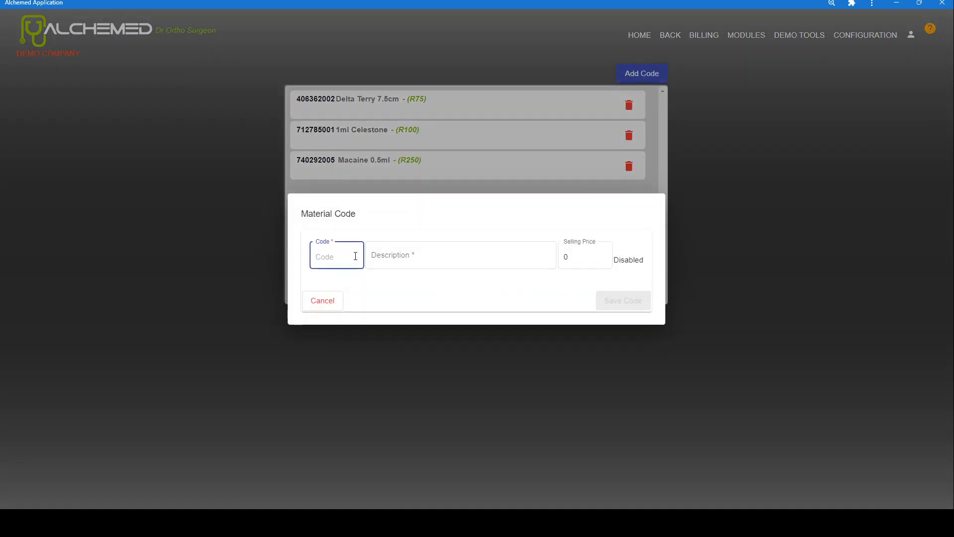
text(SY)
key(Tab)
text(S)
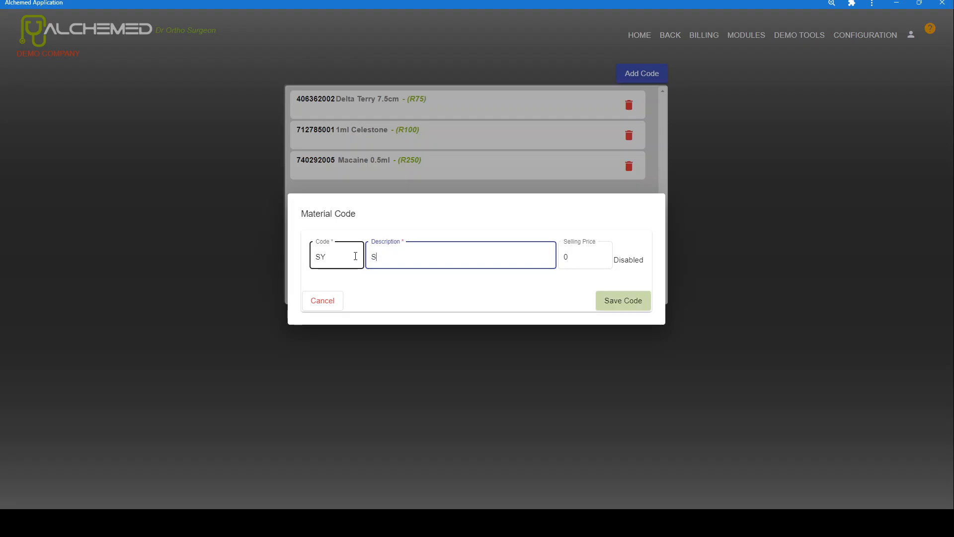
text(yringe)
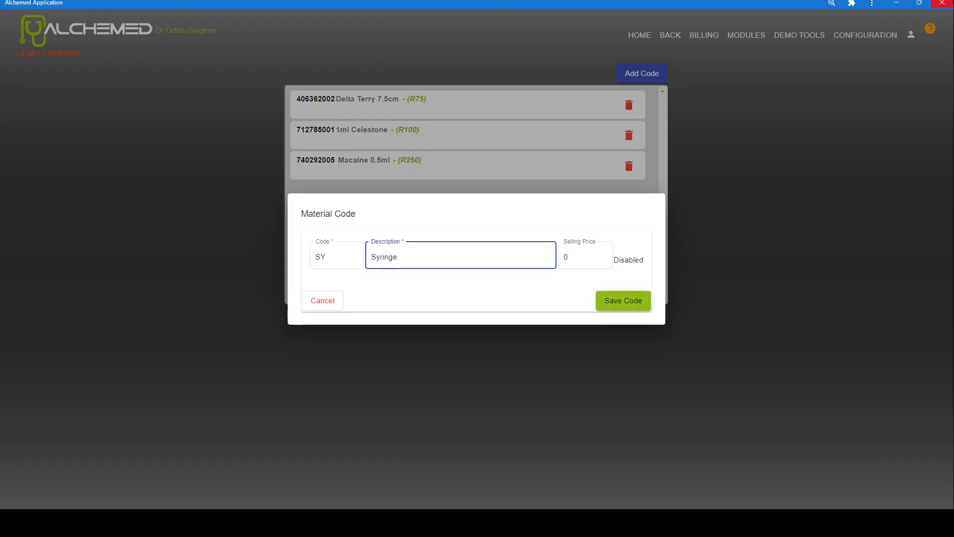
click(758, 32)
click(756, 35)
Open Demo Form from the Form Builder forms list
click(755, 89)
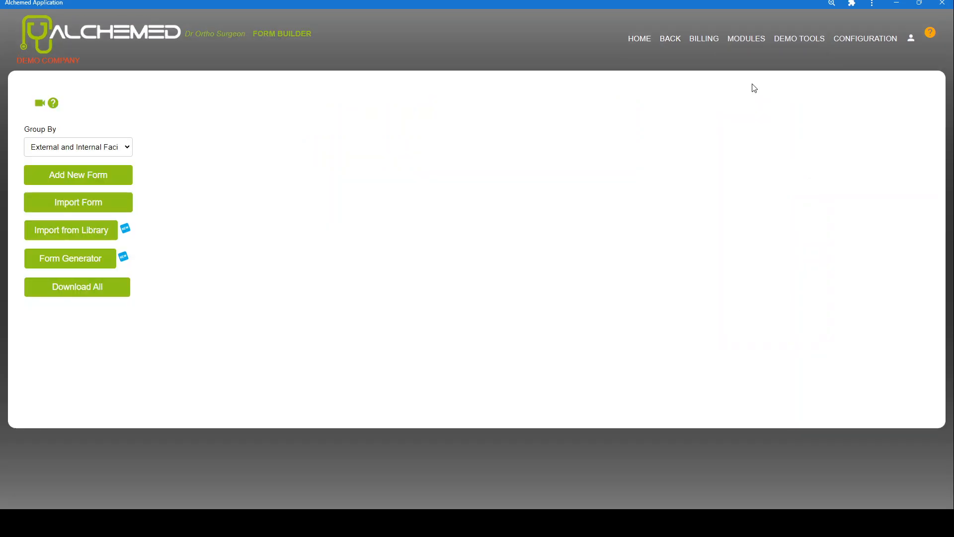
scroll(195, 320, down, 4)
scroll(197, 318, down, 2)
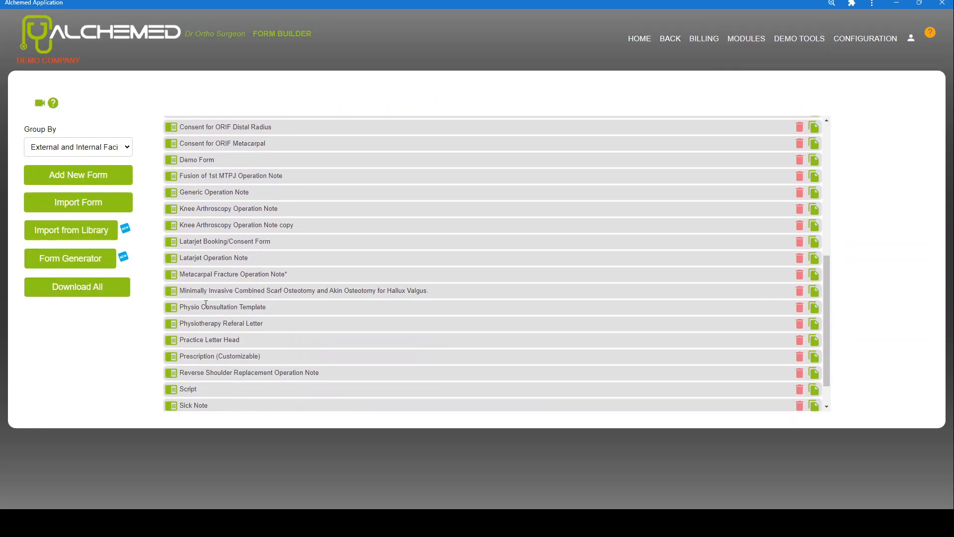
click(177, 159)
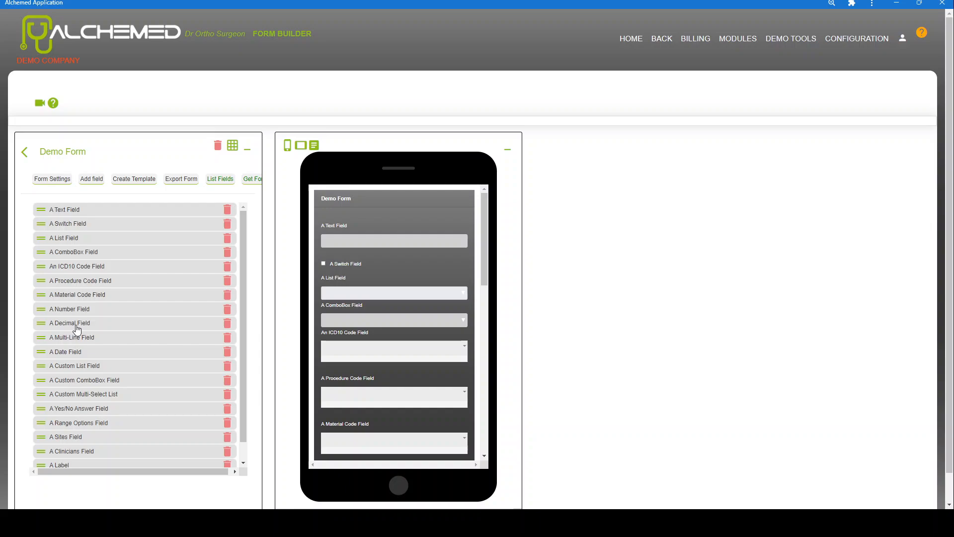
Enter 0.6 in the Decimal Field and lines A, B, C in the Multi-Line Field
scroll(363, 349, down, 3)
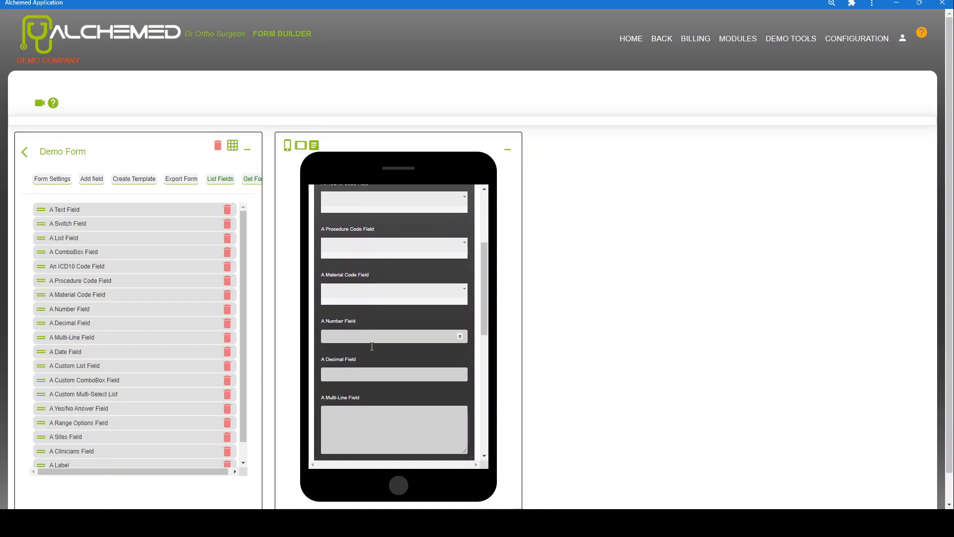
click(353, 377)
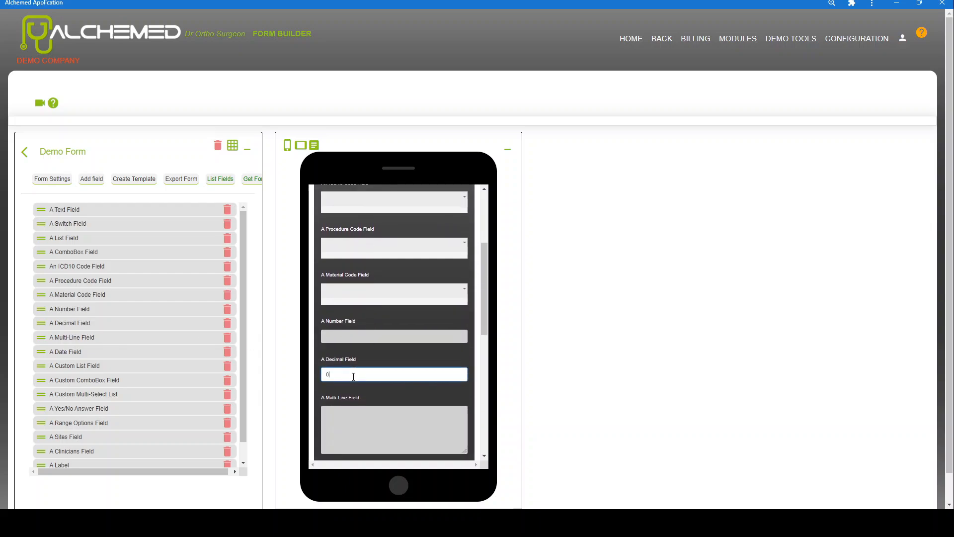
click(402, 419)
scroll(405, 420, down, 2)
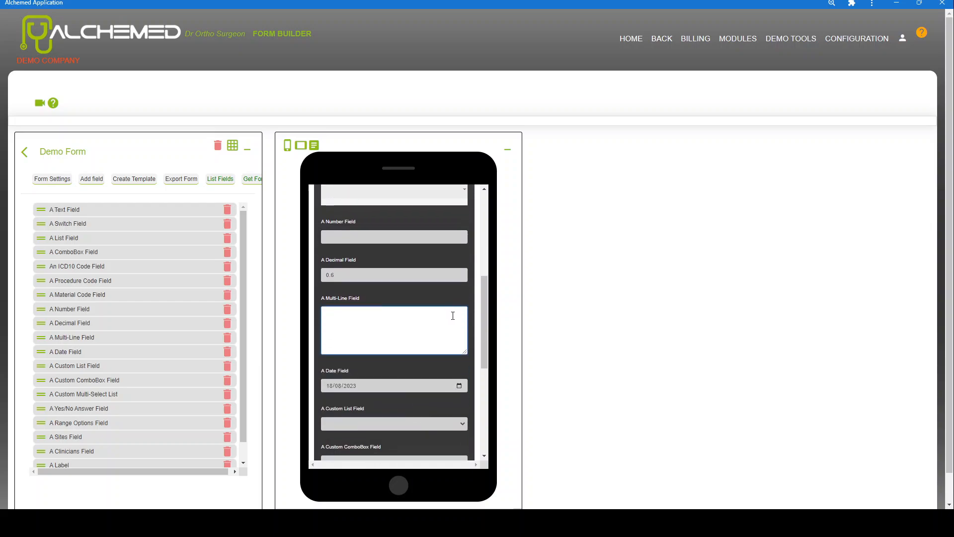
text(A B C)
Set the Date Field's day to 11, making it 11/08/2023, and try the Custom List Field
scroll(480, 304, down, 3)
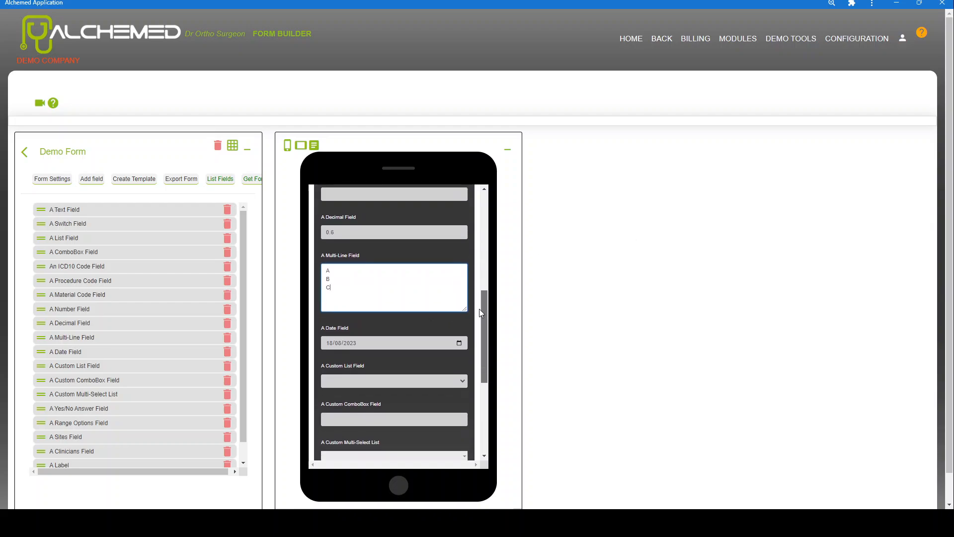
scroll(475, 334, down, 1)
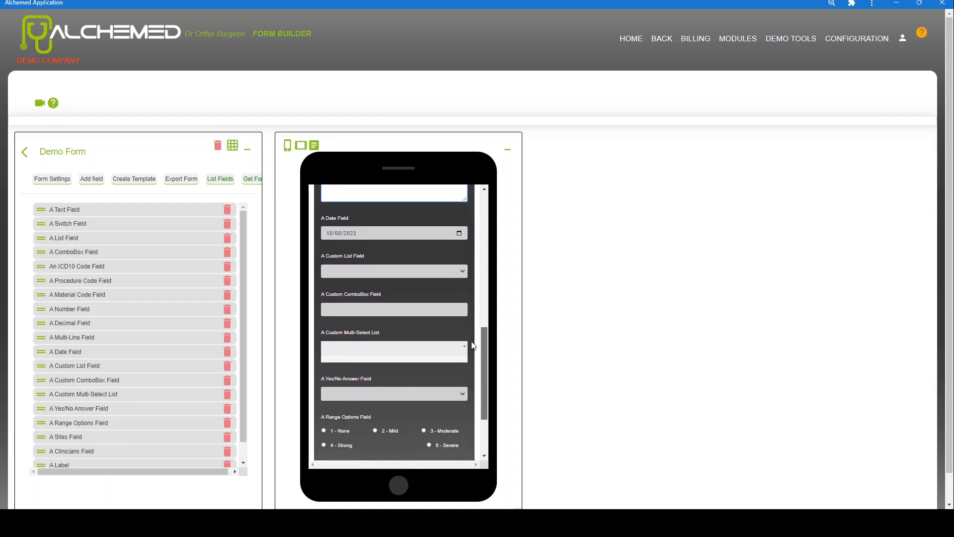
click(459, 235)
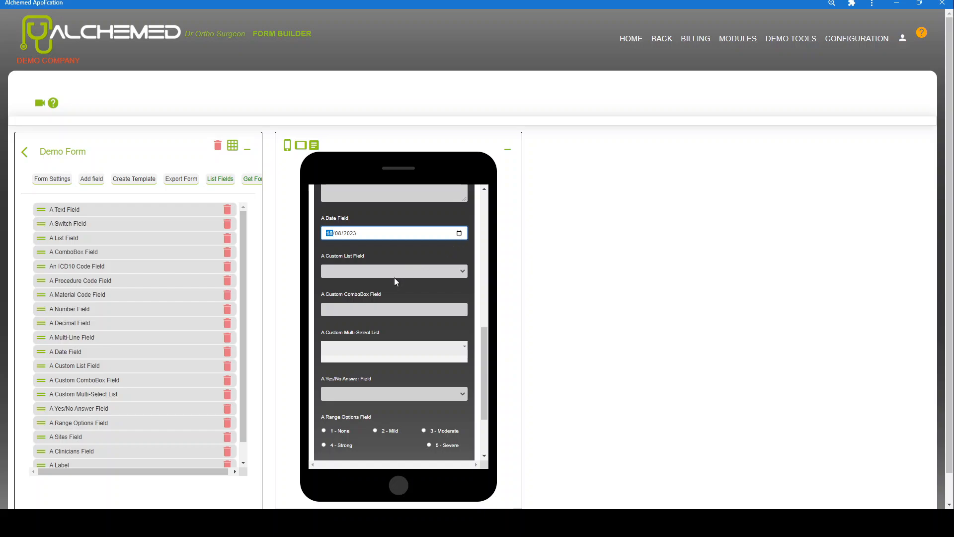
text(11)
click(463, 277)
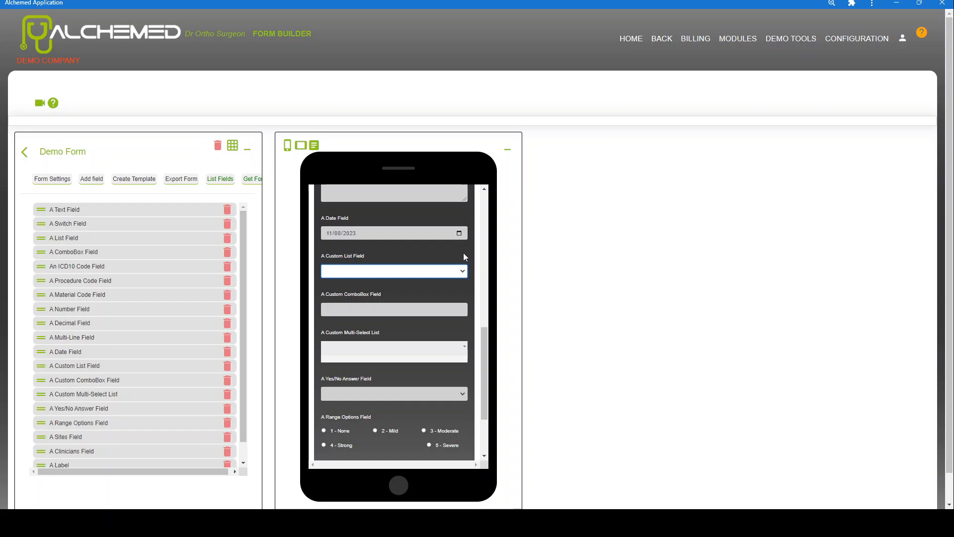
click(464, 254)
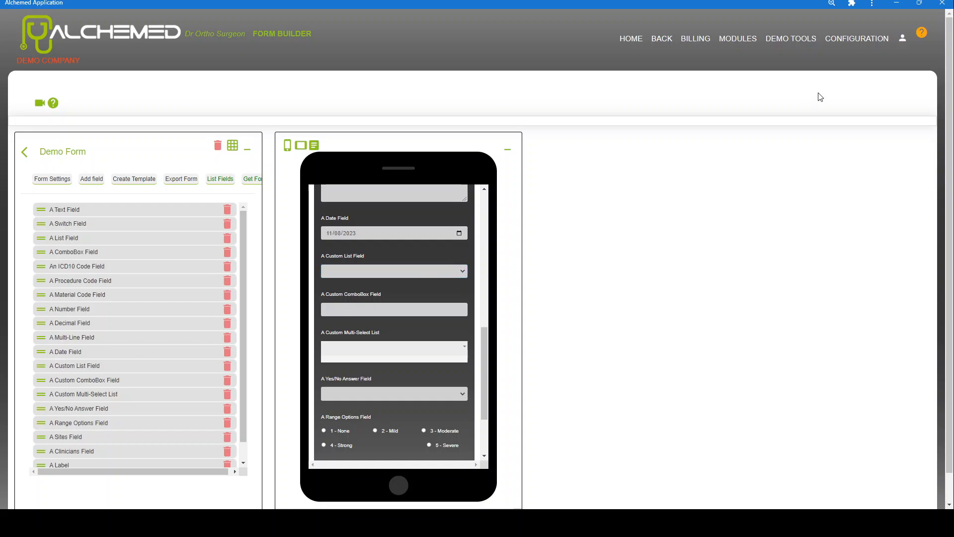
Review the Vitamins custom list (code VIT, Vitamin A, B, C), then return to the Form Builder
click(868, 39)
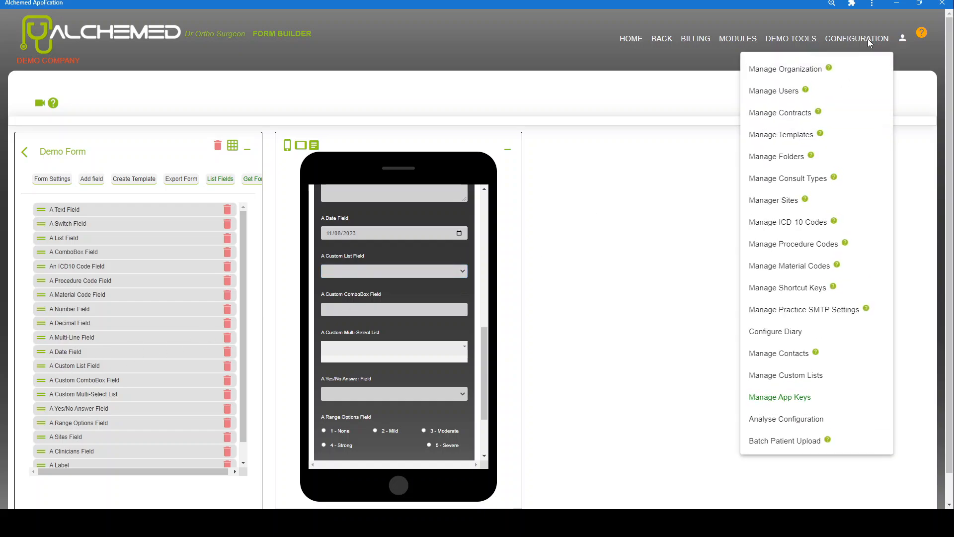
click(783, 379)
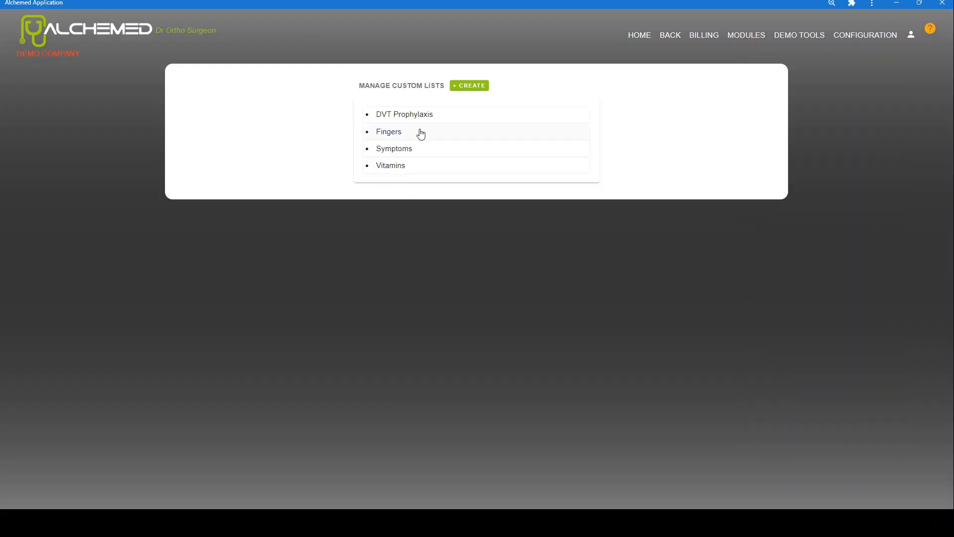
click(398, 168)
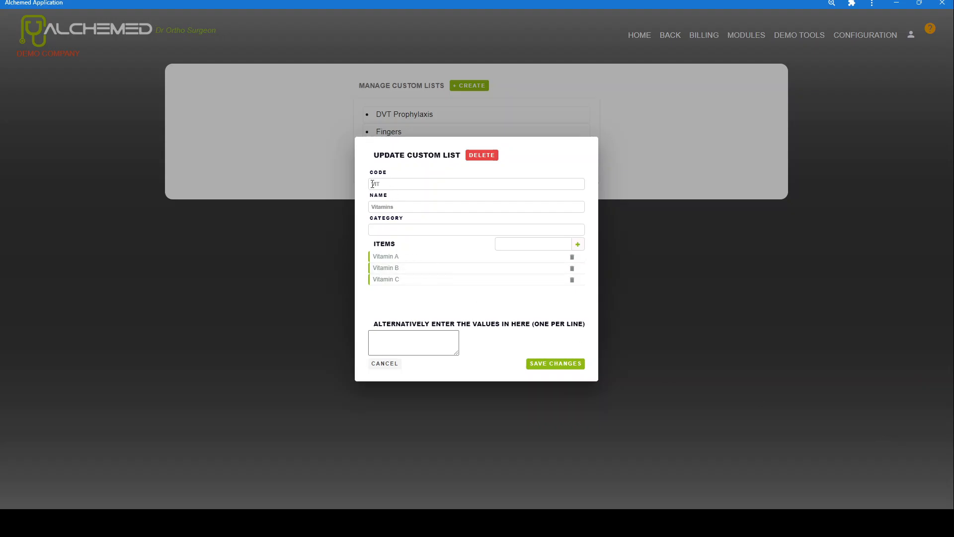
drag(379, 183, 368, 185)
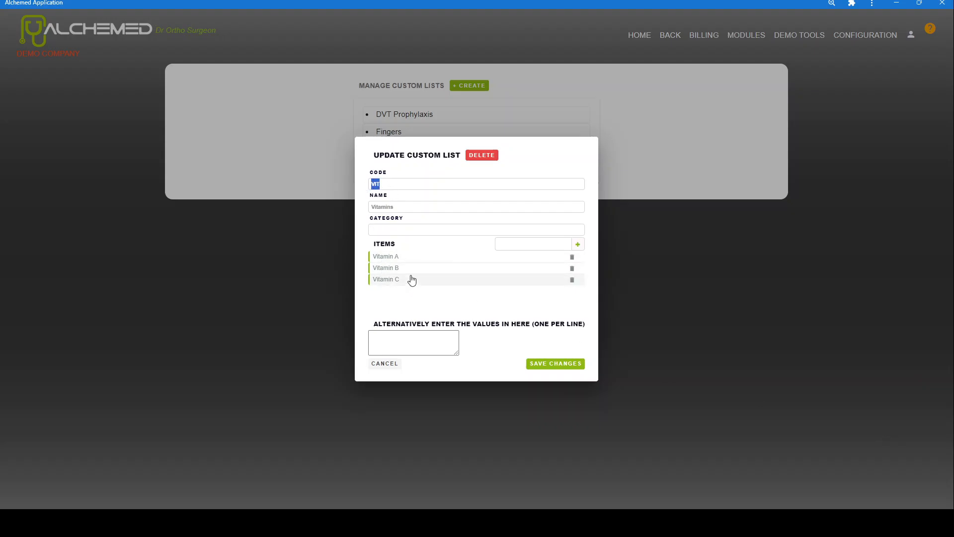
click(754, 264)
mouse_move(746, 35)
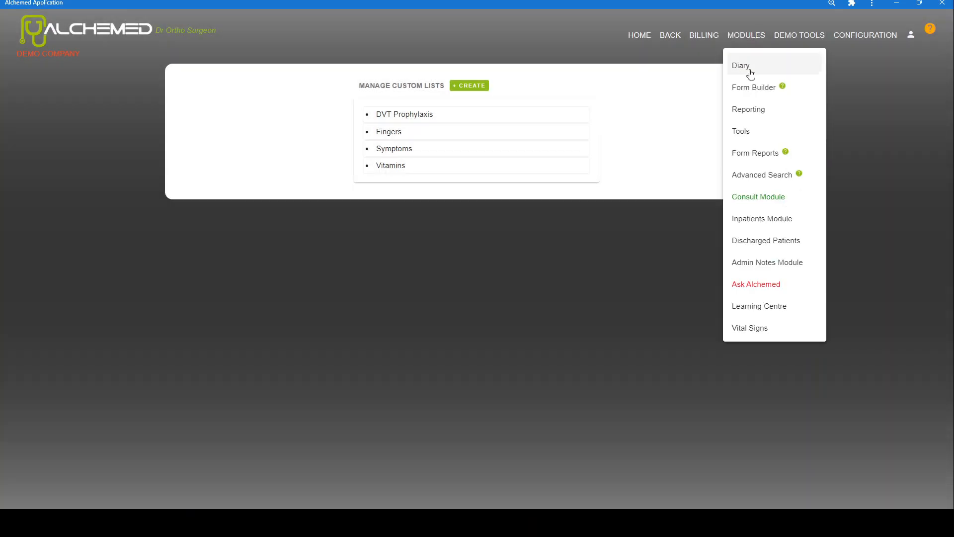
click(750, 86)
scroll(318, 324, down, 4)
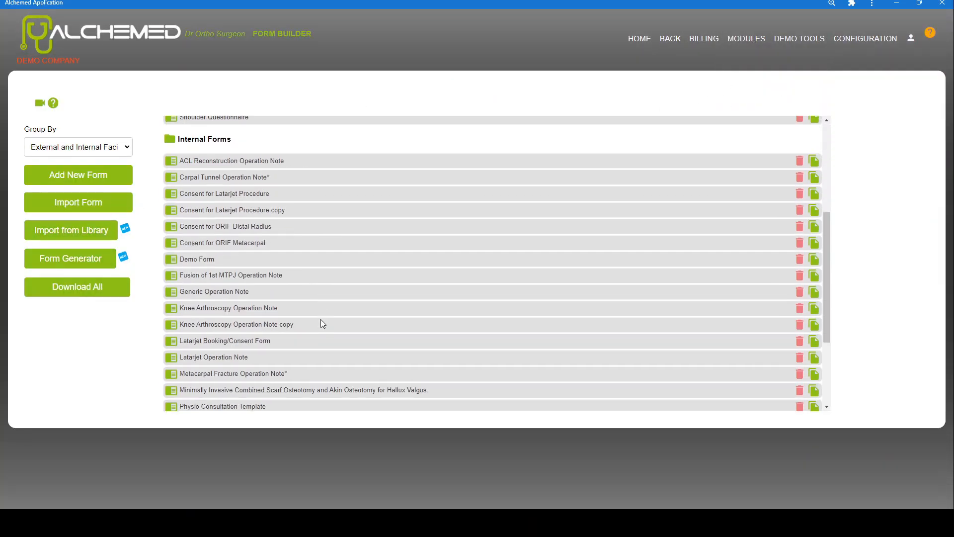
scroll(321, 318, up, 1)
Open Demo Form and confirm both custom list fields use list code VIT, closing settings unchanged
click(173, 309)
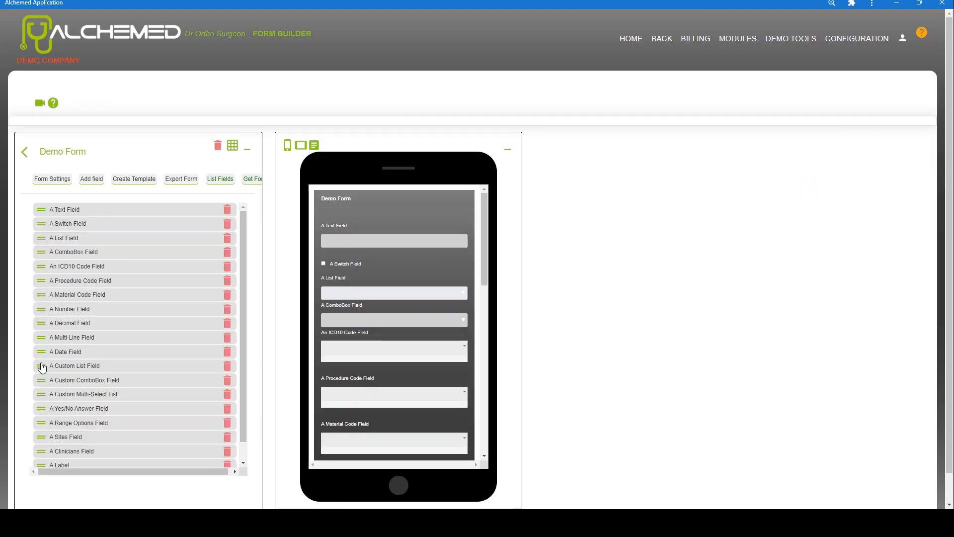
click(42, 366)
click(456, 332)
drag(455, 332, 397, 333)
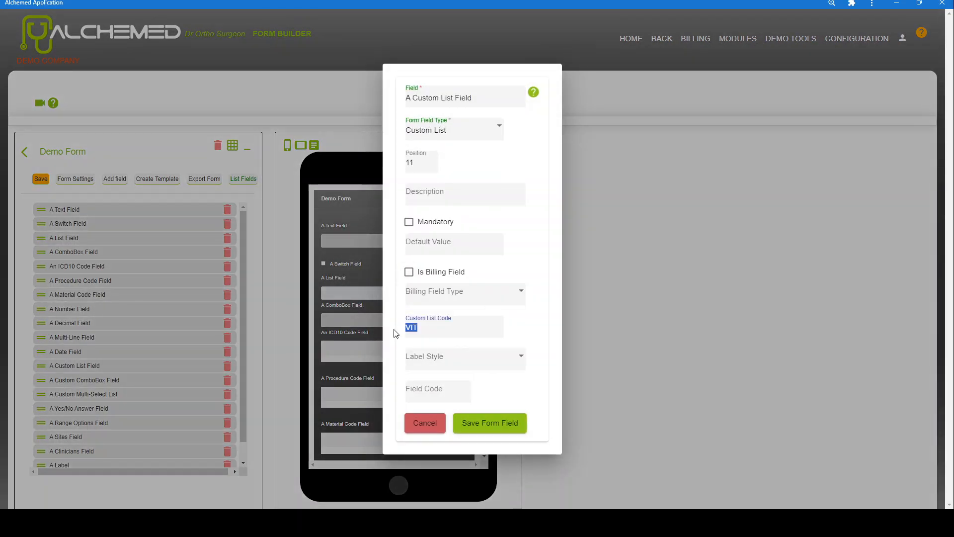
click(421, 429)
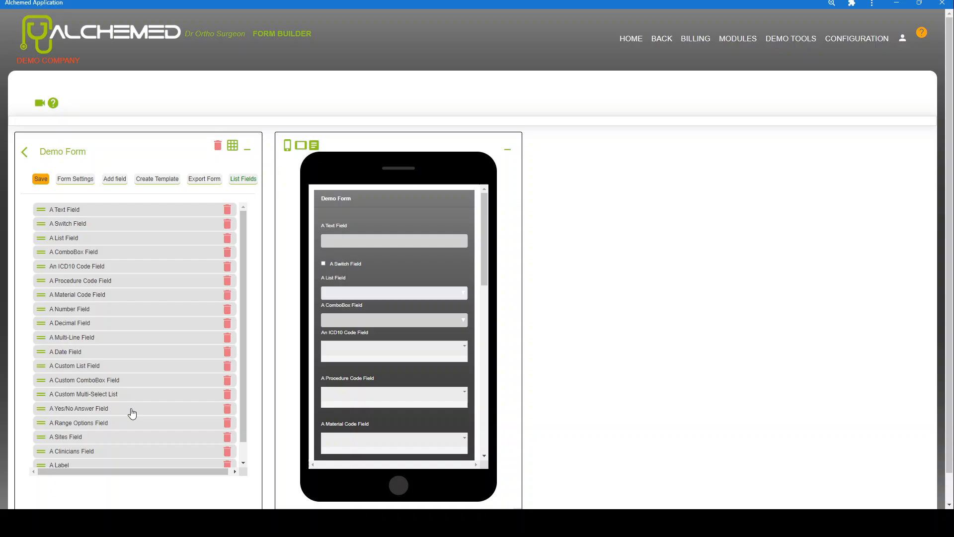
click(43, 381)
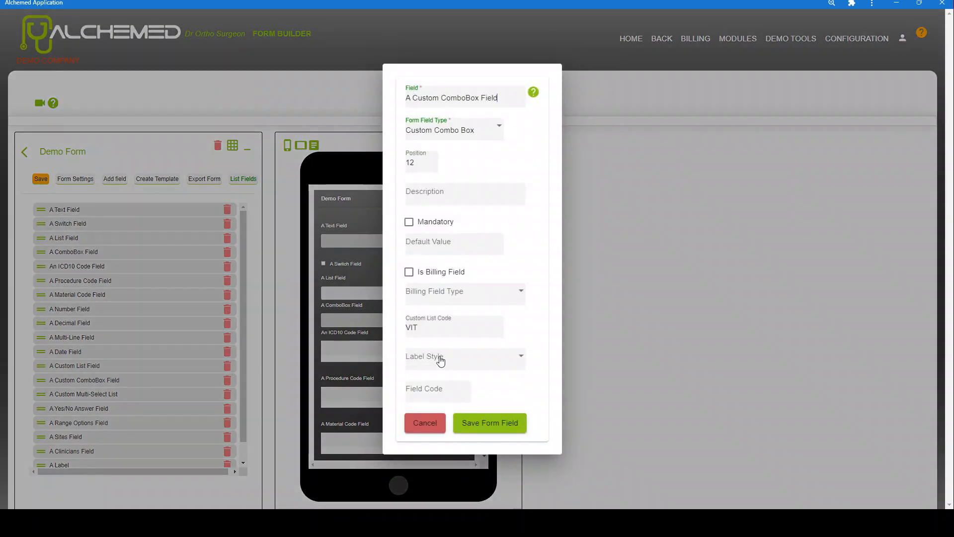
drag(439, 327, 380, 320)
click(431, 424)
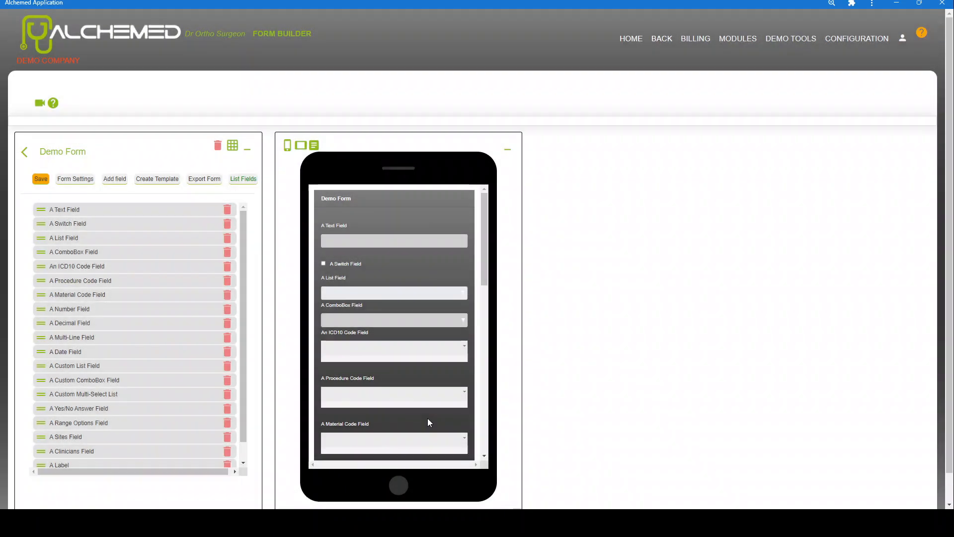
scroll(452, 338, down, 5)
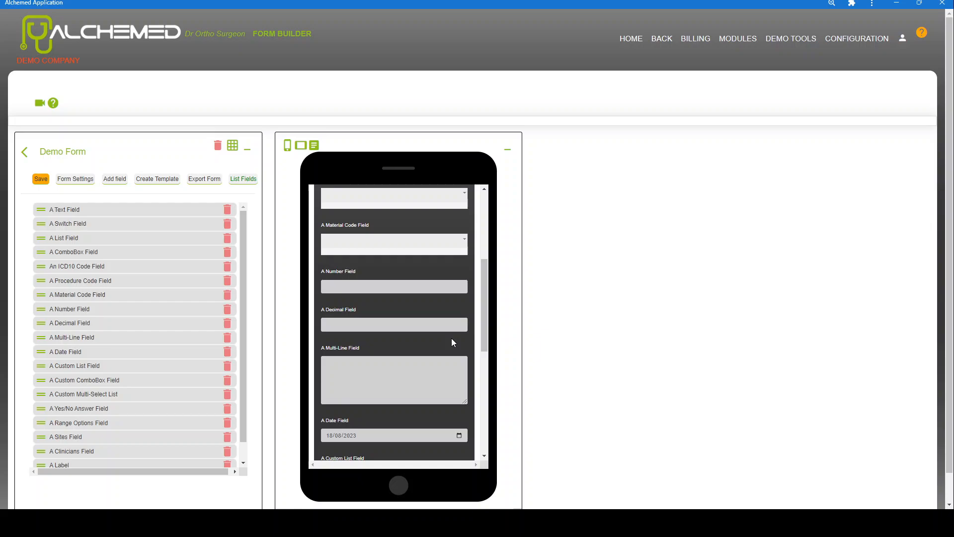
scroll(451, 338, down, 4)
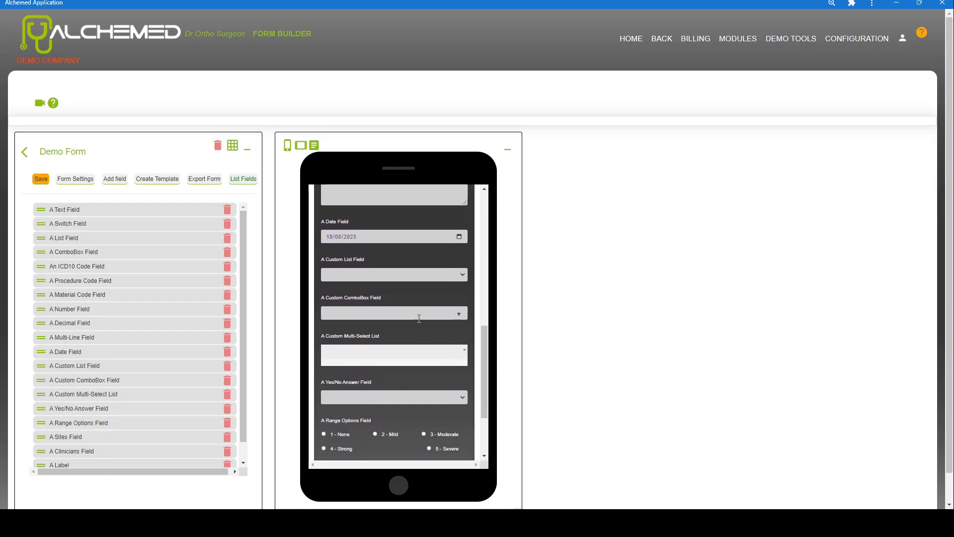
Tick Vitamin A, B and C in the preview's Custom Multi-Select List
click(419, 318)
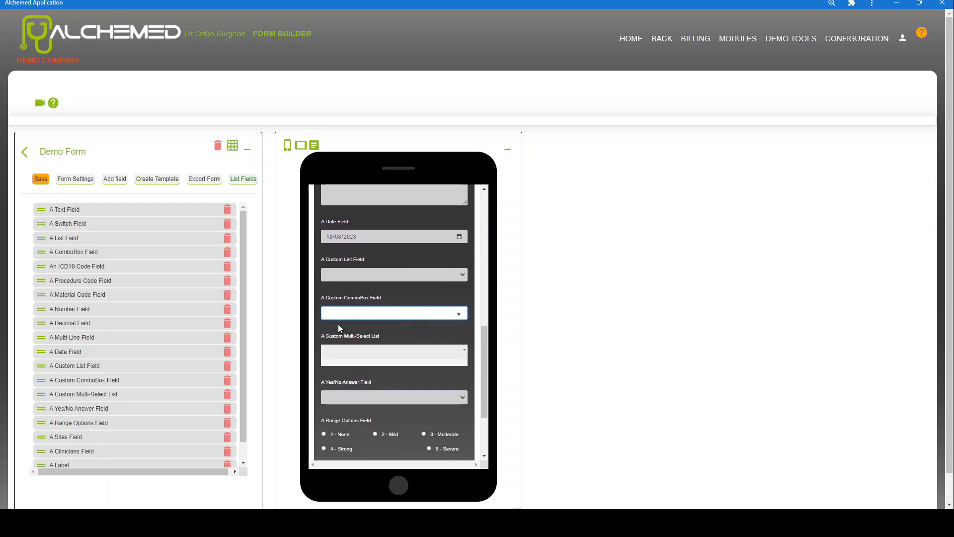
click(341, 358)
scroll(537, 407, down, 1)
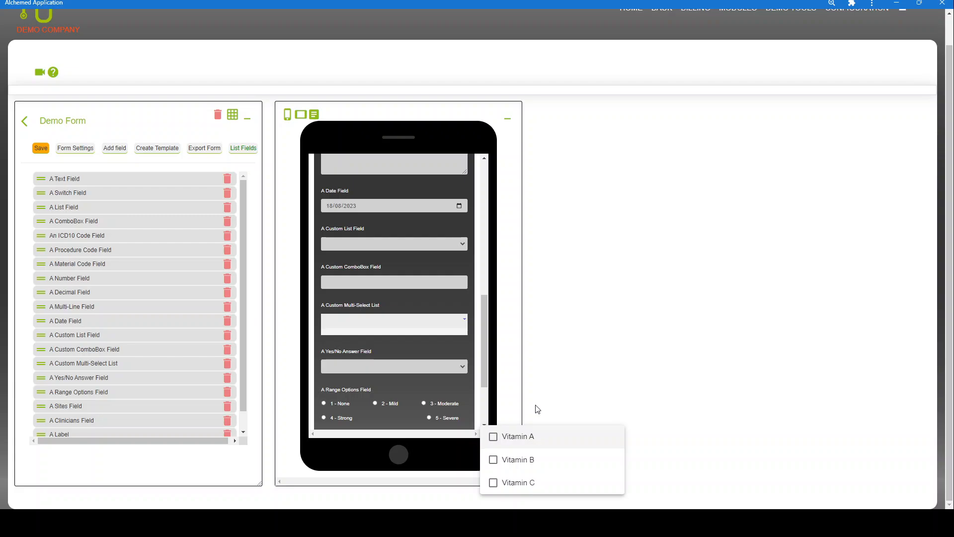
click(495, 441)
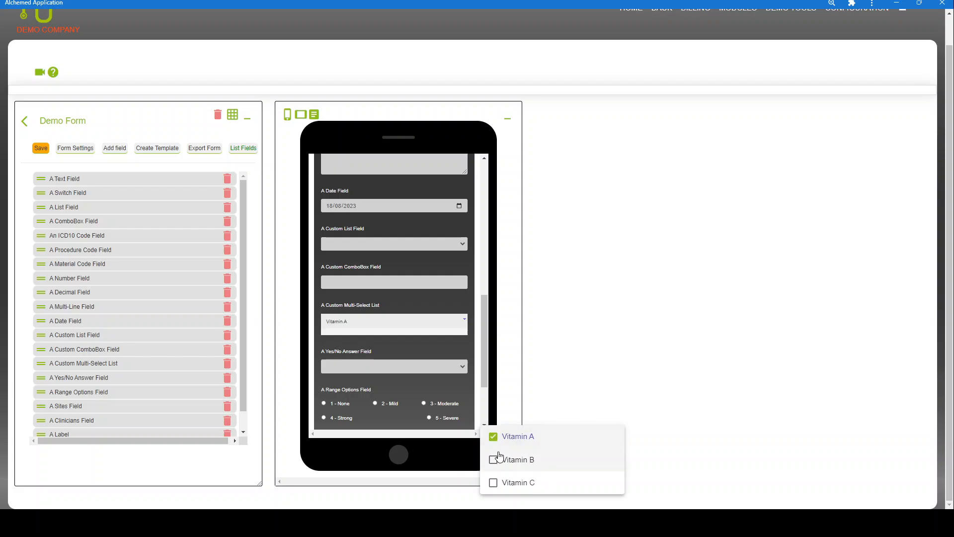
click(494, 459)
click(494, 483)
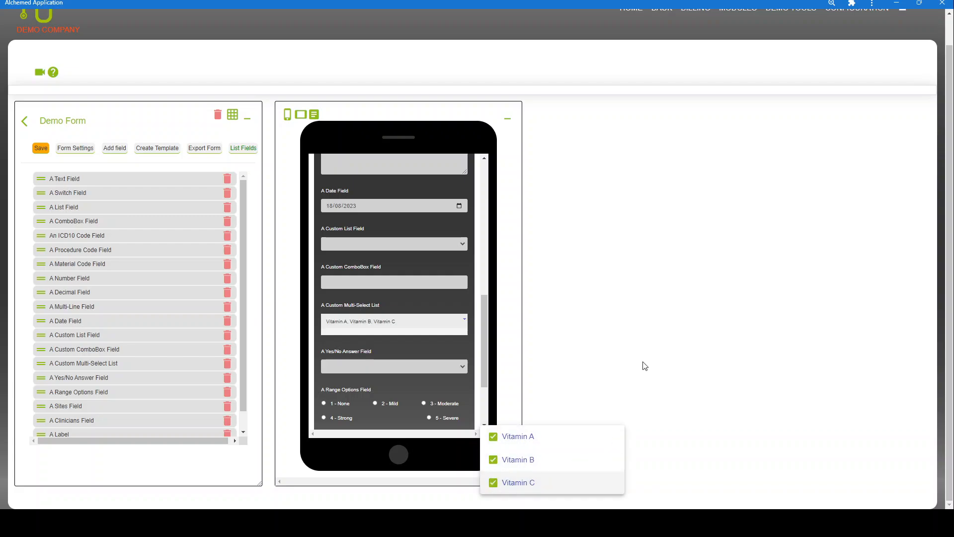
click(589, 335)
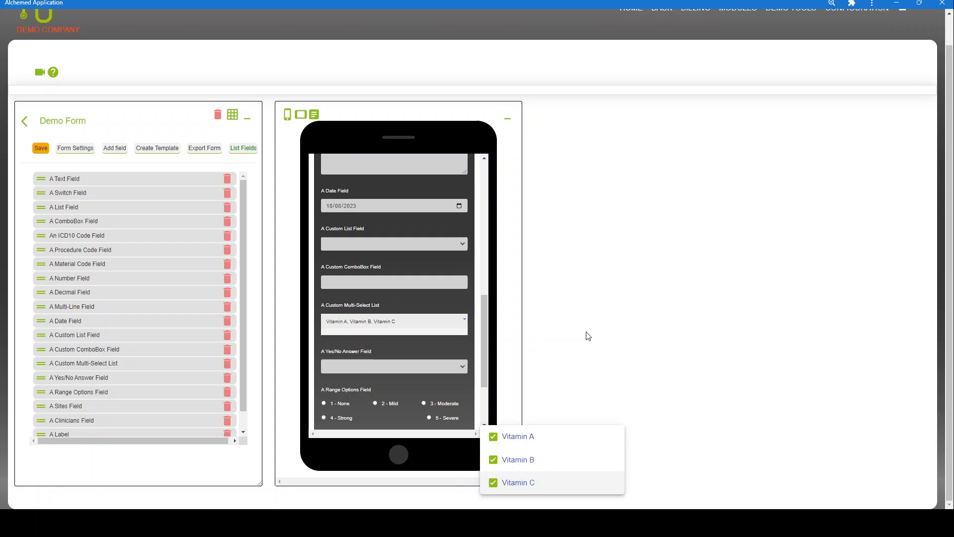
Set the Yes/No Answer Field to YES
click(462, 368)
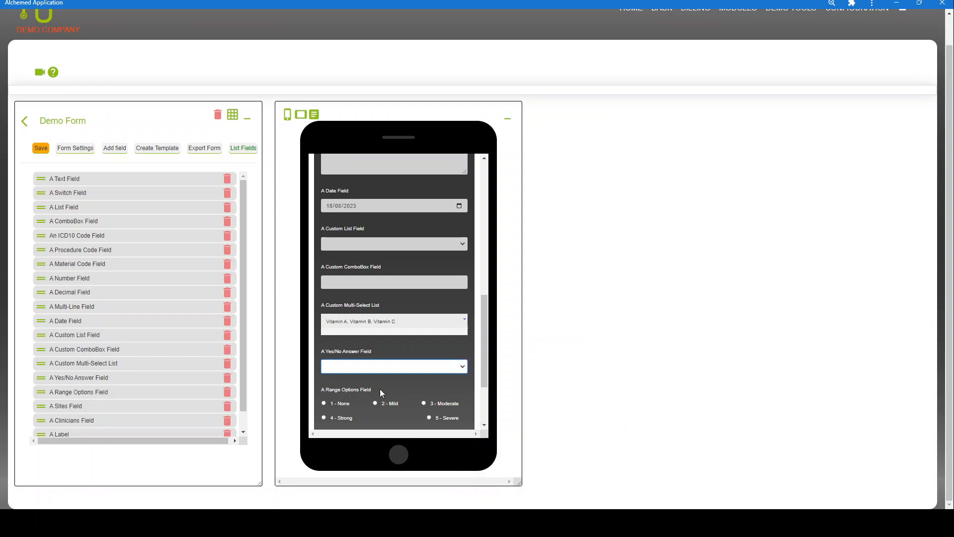
key(Down)
scroll(431, 340, down, 3)
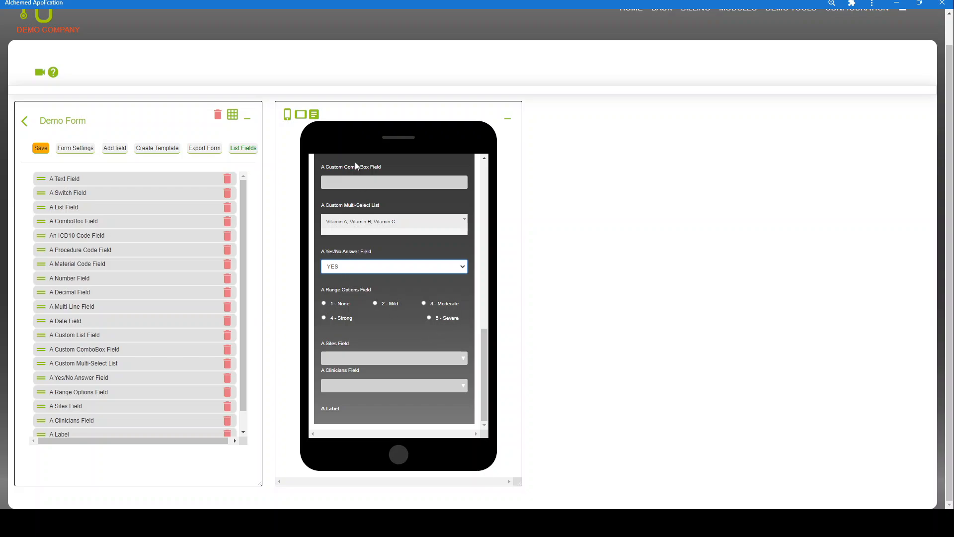
Show the whole Demo Form preview as one full list and scroll through it
click(314, 118)
scroll(413, 201, down, 10)
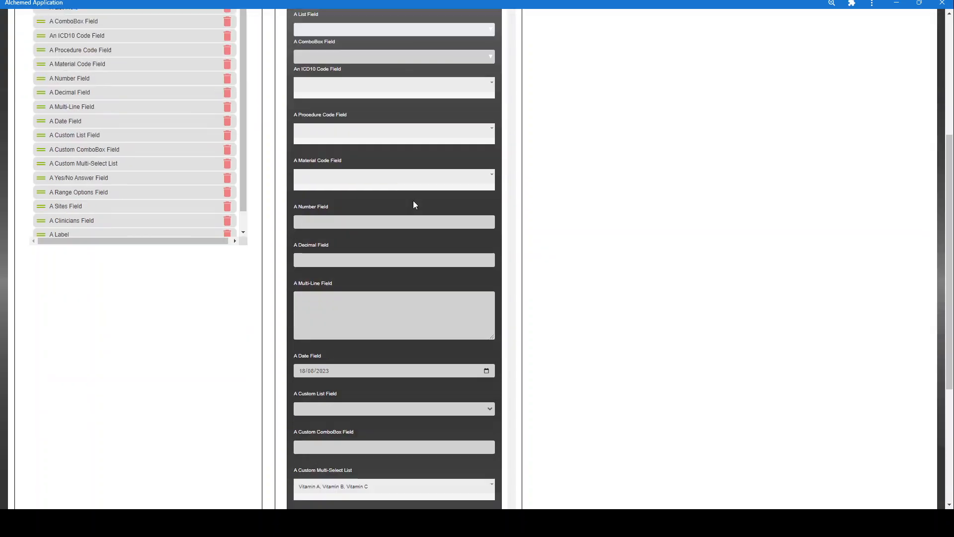
scroll(382, 332, up, 1)
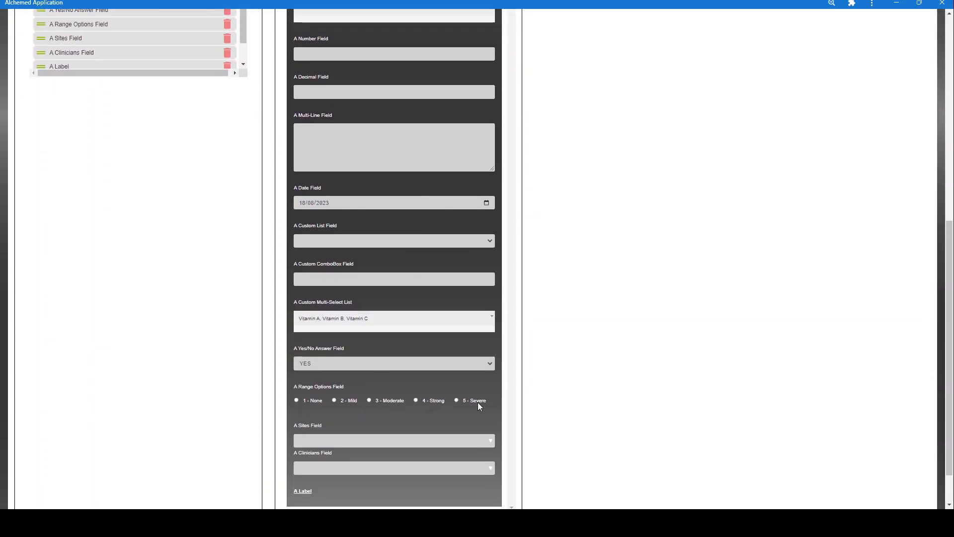
scroll(478, 401, up, 8)
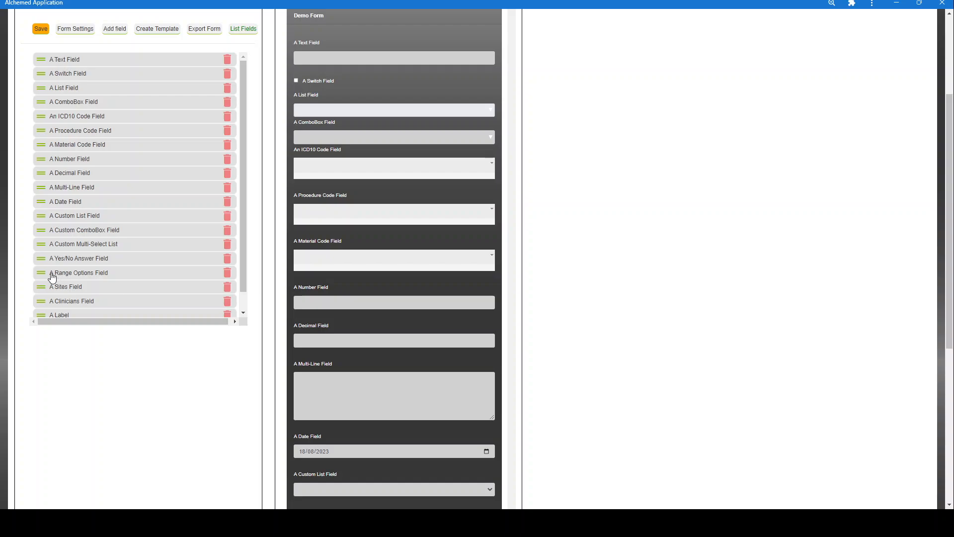
click(42, 275)
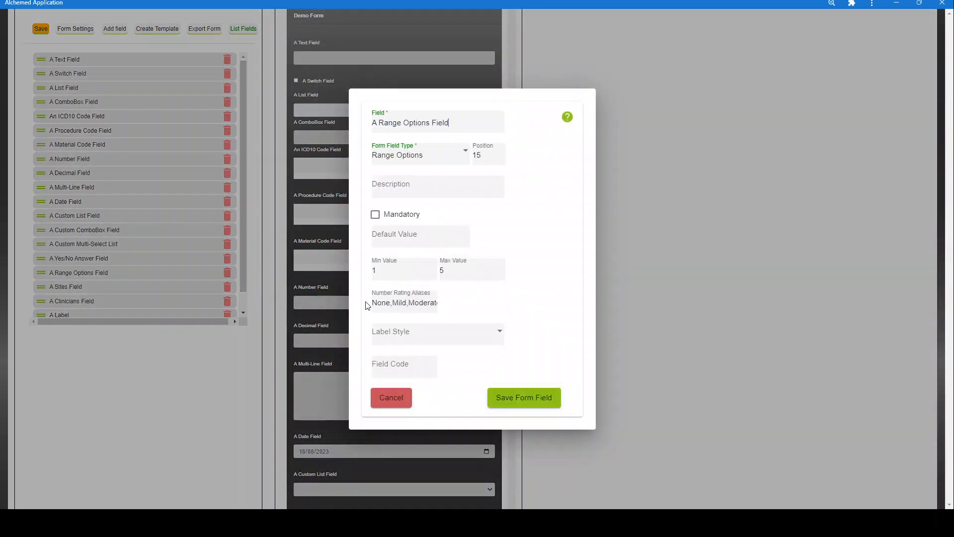
drag(375, 303, 447, 305)
click(561, 280)
drag(374, 304, 456, 307)
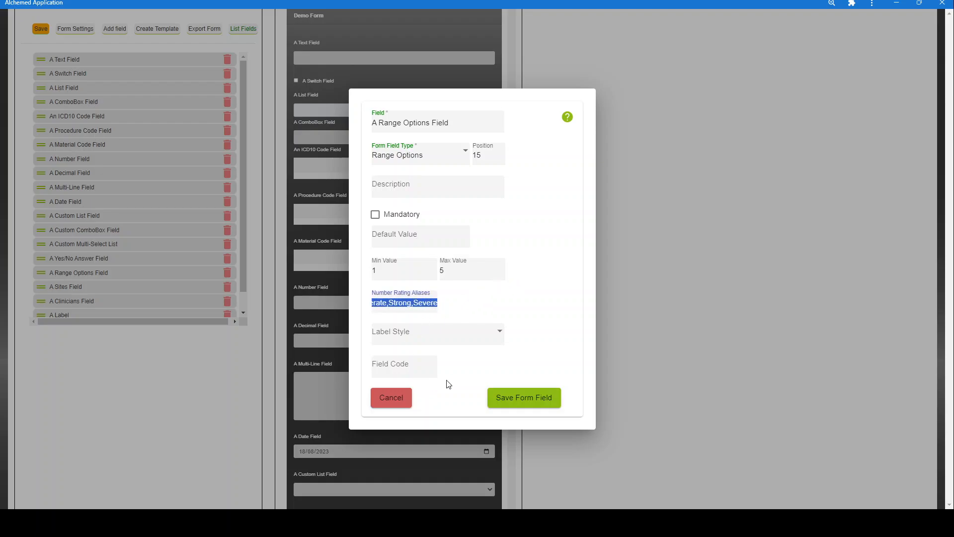
click(511, 297)
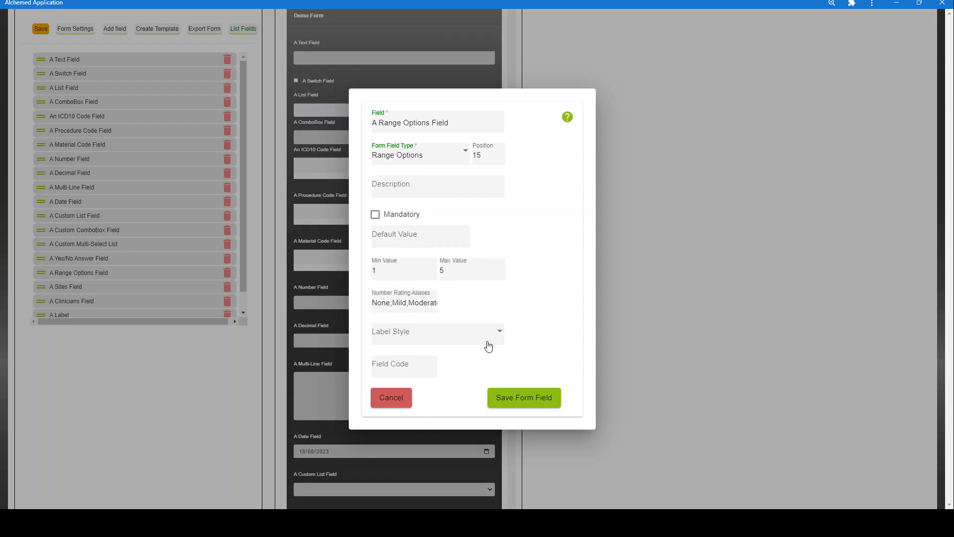
click(391, 399)
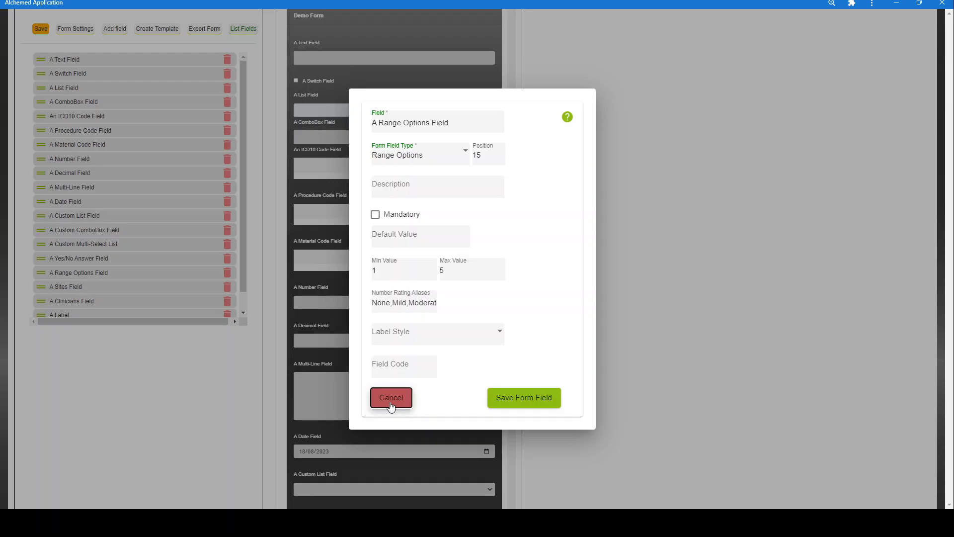
click(390, 404)
scroll(443, 318, down, 4)
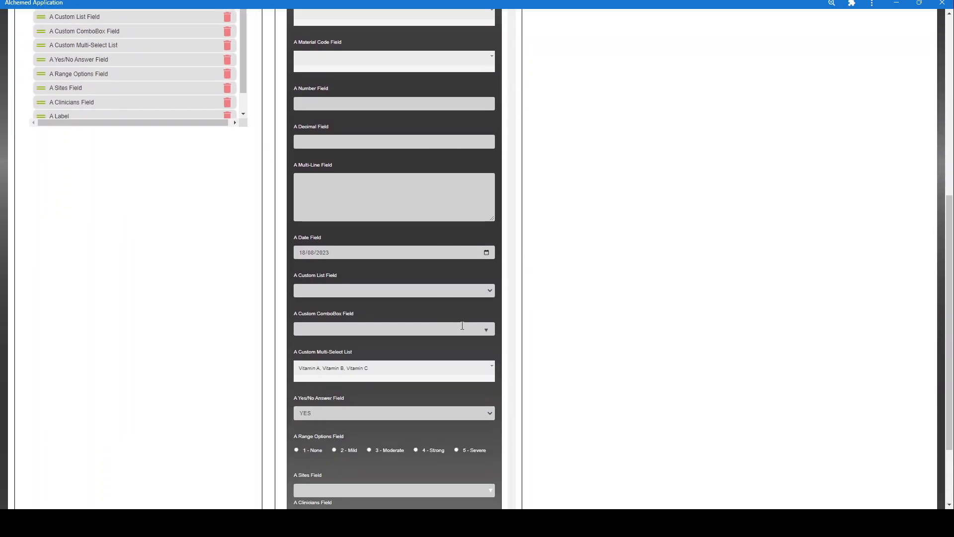
scroll(488, 343, down, 1)
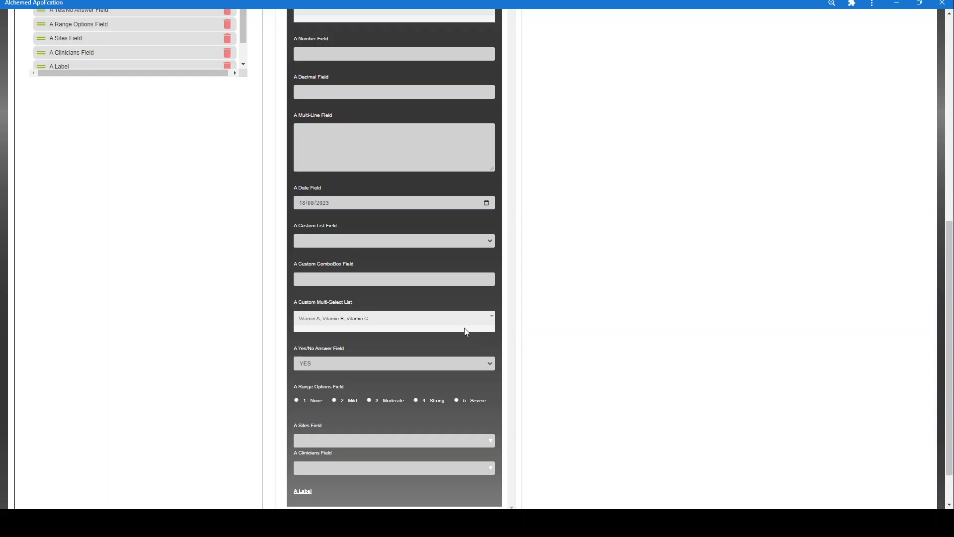
scroll(410, 353, down, 1)
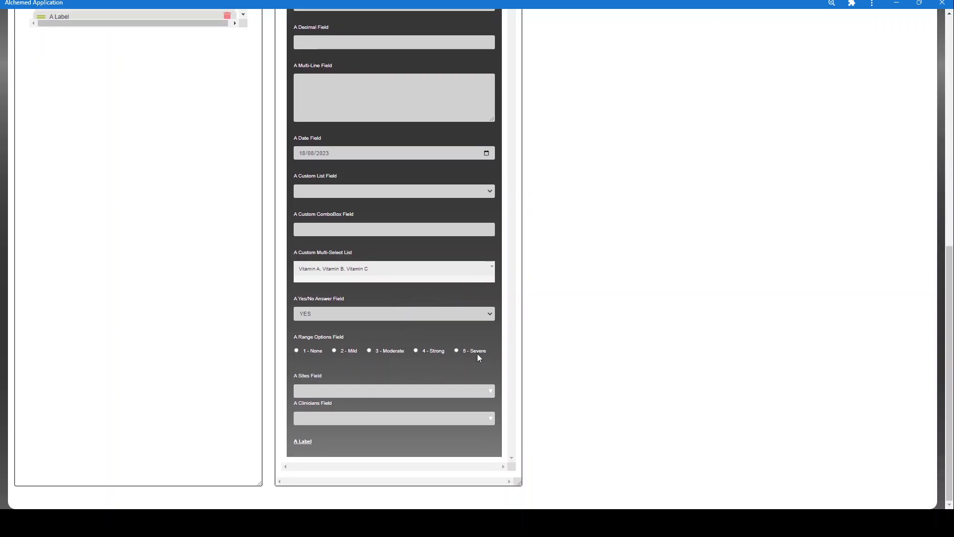
click(466, 391)
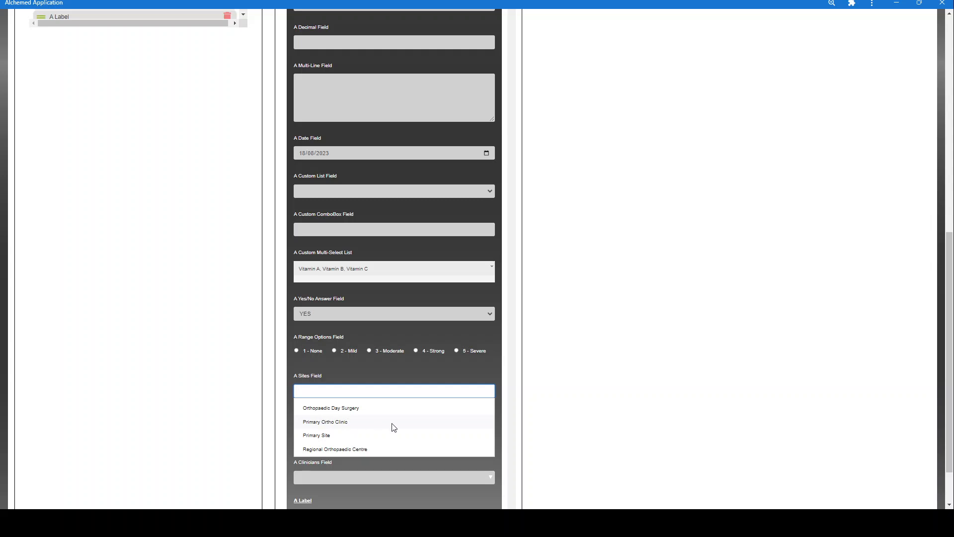
click(548, 393)
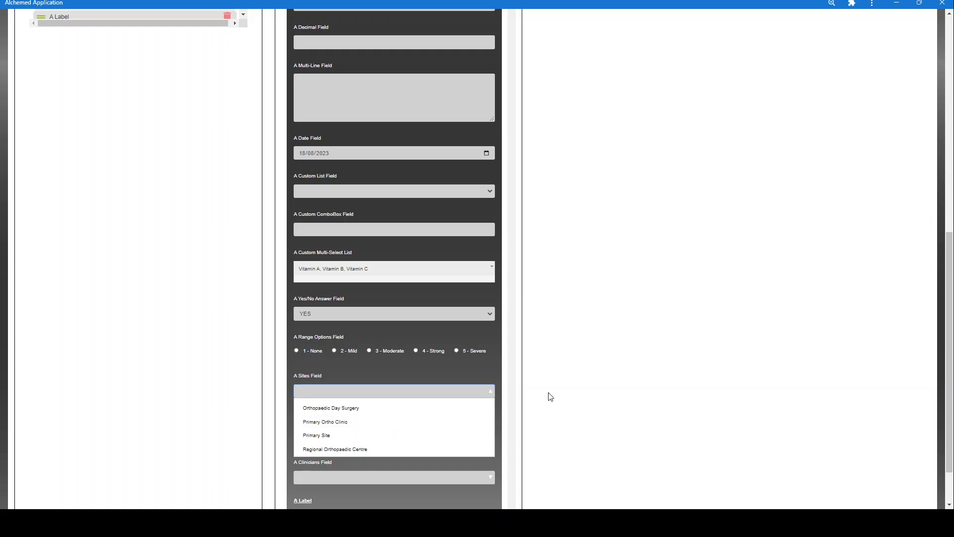
click(363, 479)
scroll(560, 405, down, 1)
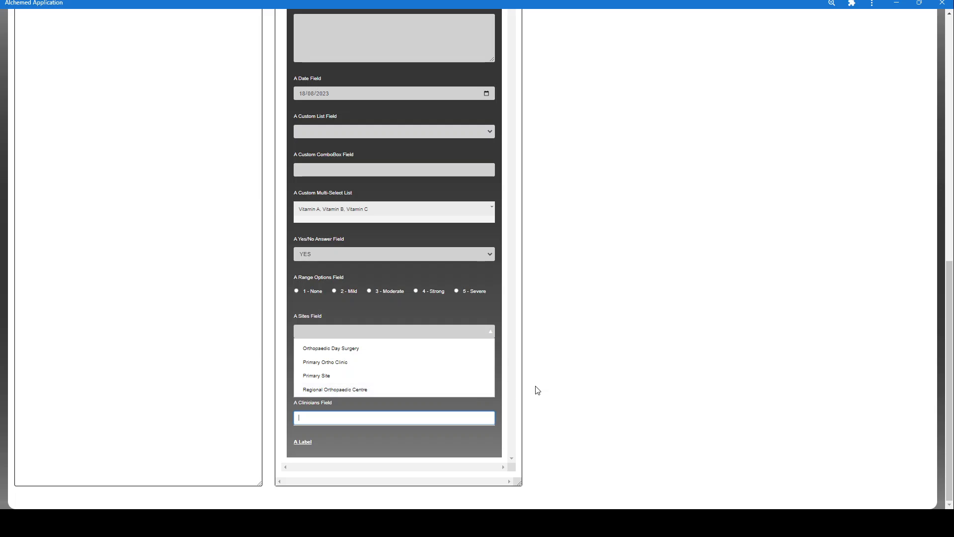
click(357, 440)
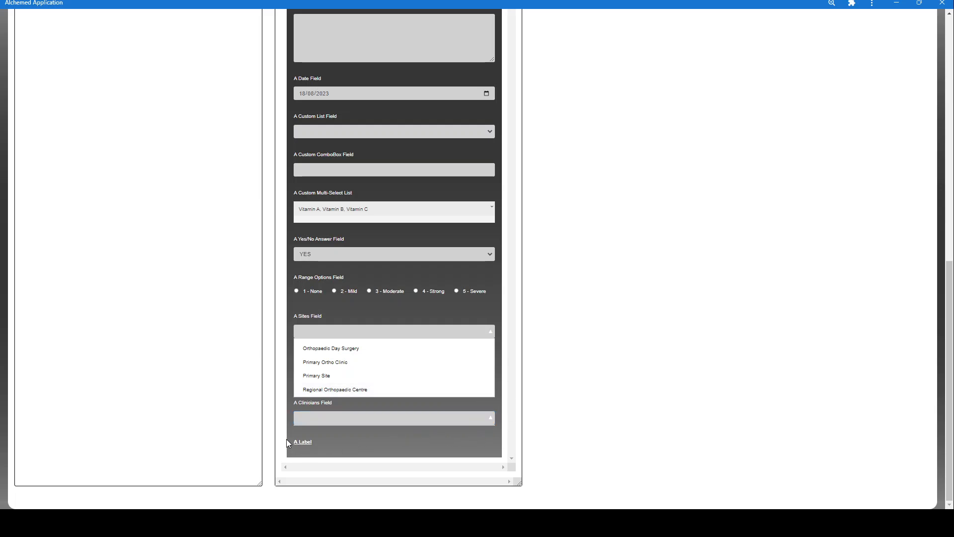
click(310, 440)
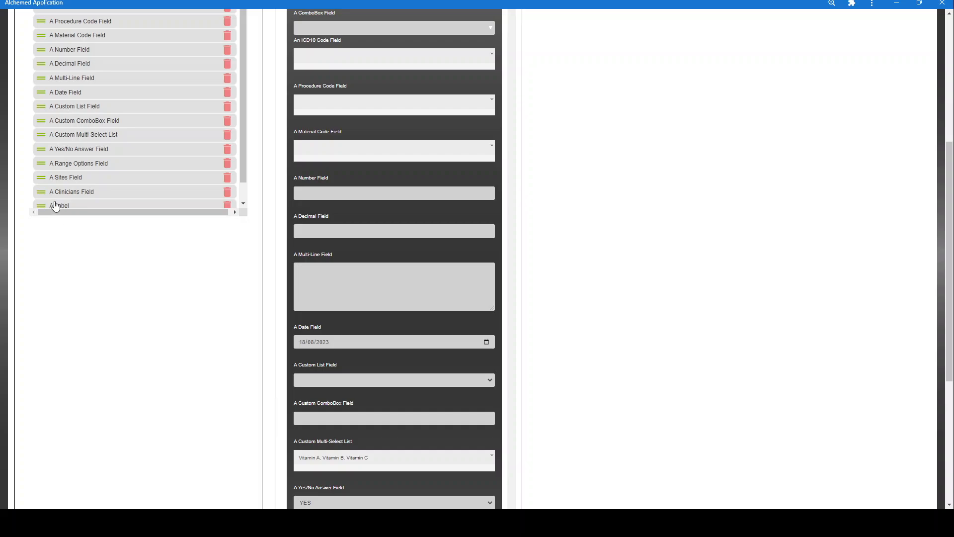
scroll(330, 278, down, 5)
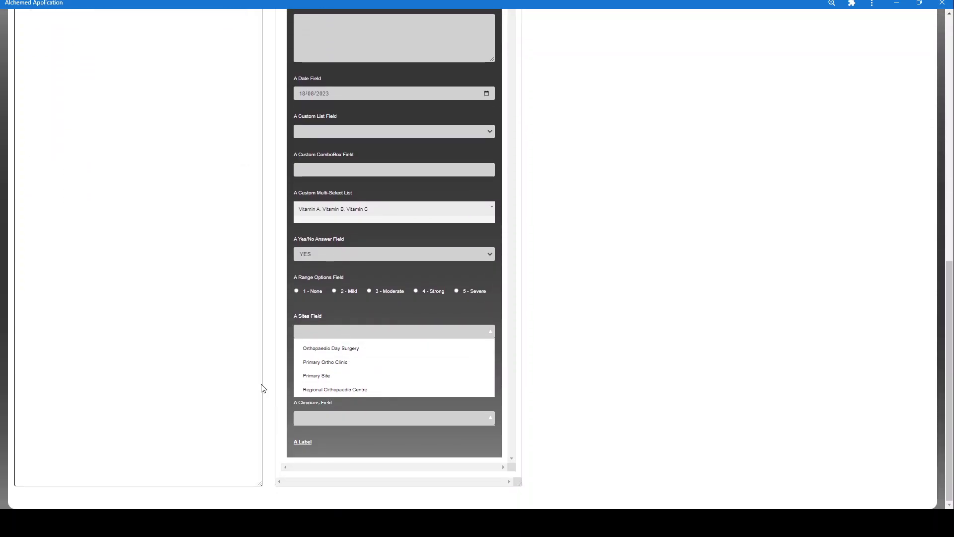
scroll(263, 388, up, 6)
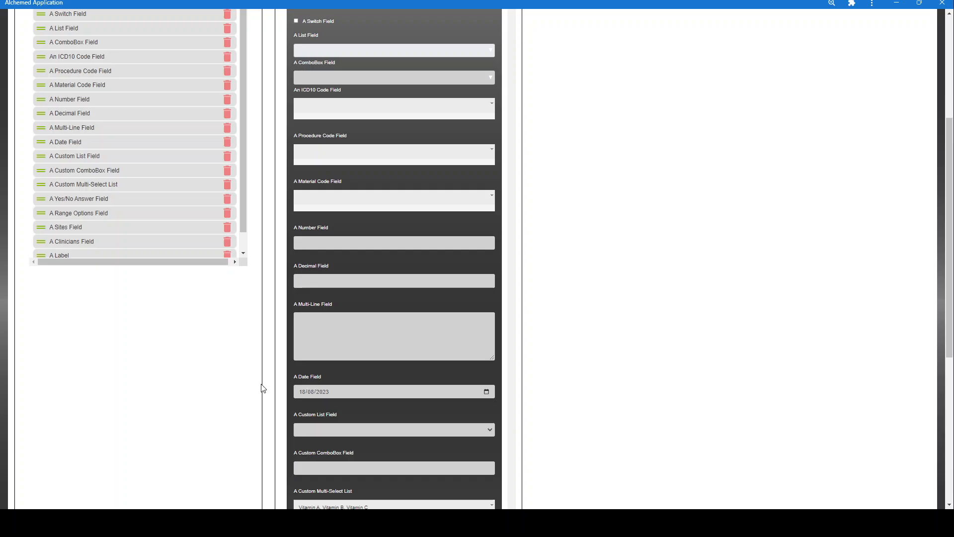
View A User Signature's settings without saving, then return the list to A Text Field at the top
scroll(264, 389, up, 4)
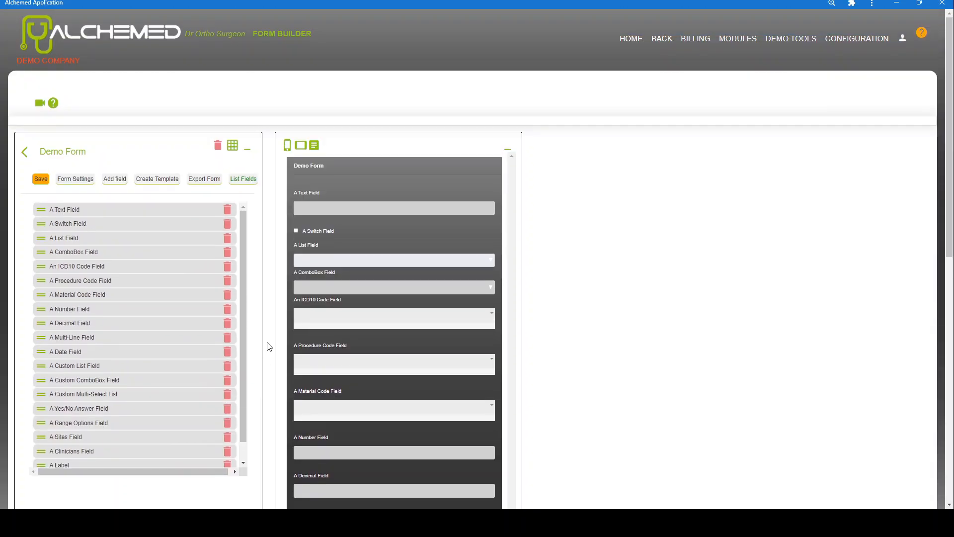
drag(244, 305, 244, 389)
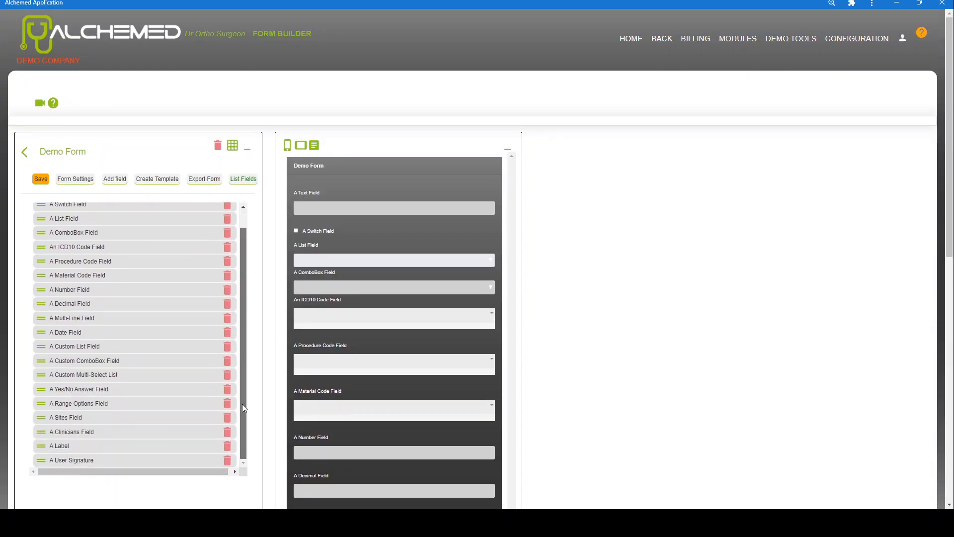
click(55, 461)
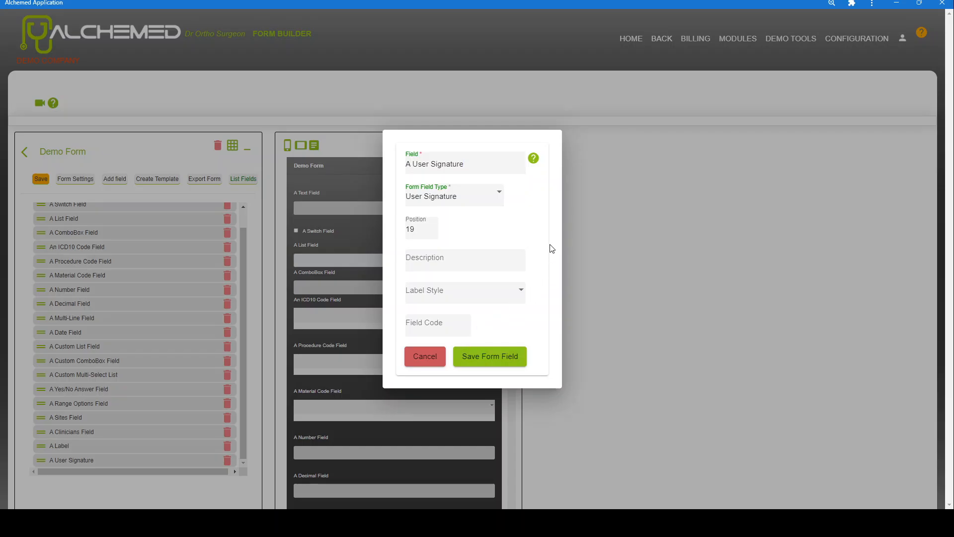
click(420, 357)
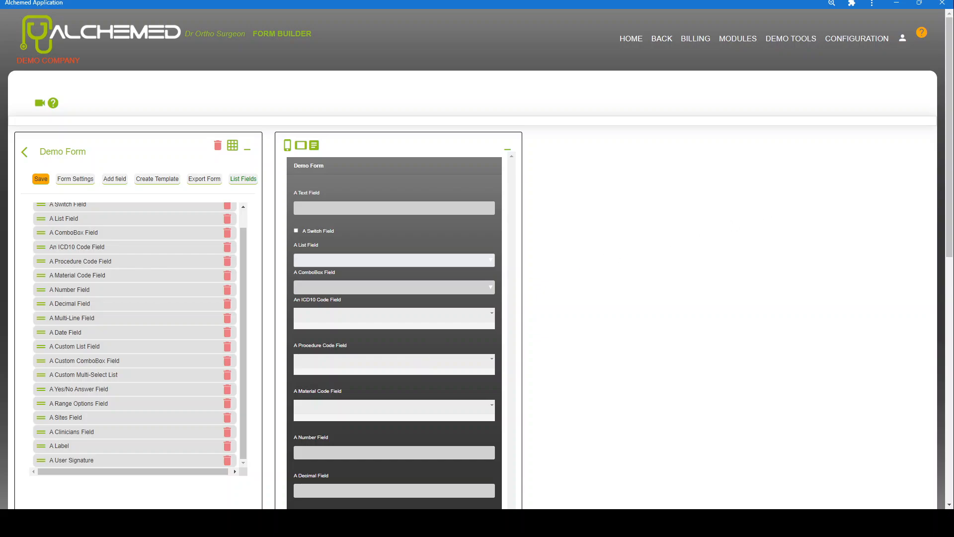
scroll(643, 208, down, 2)
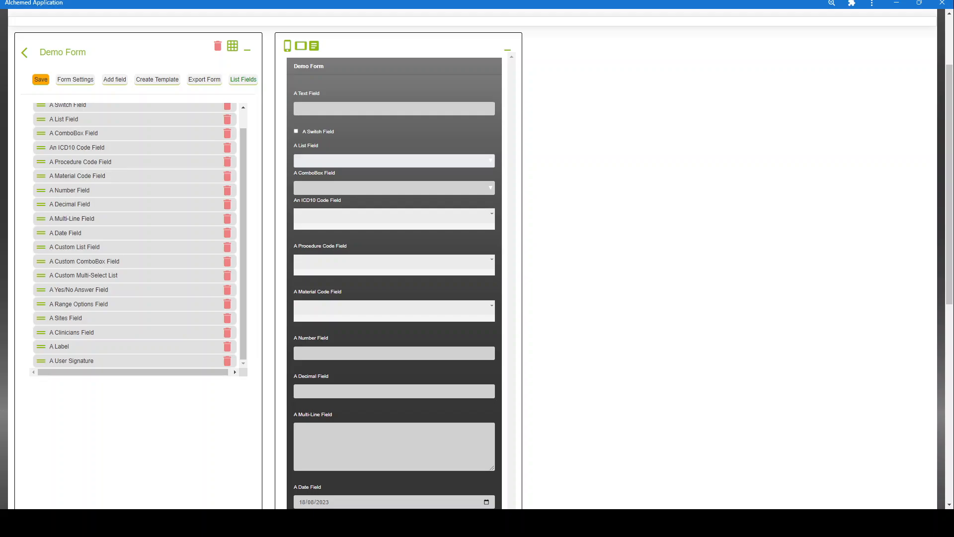
scroll(234, 206, up, 1)
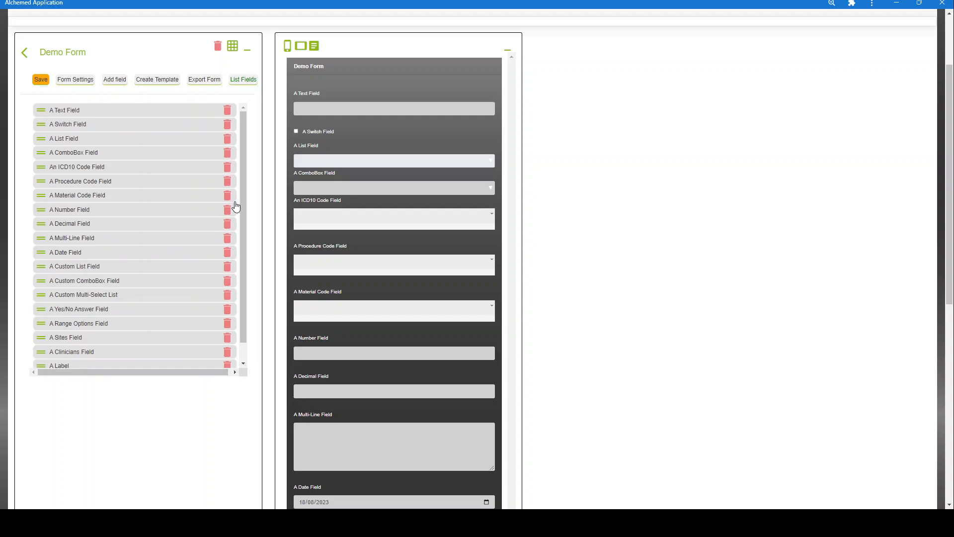
Give A Text Field the default value ABC and save it
click(44, 117)
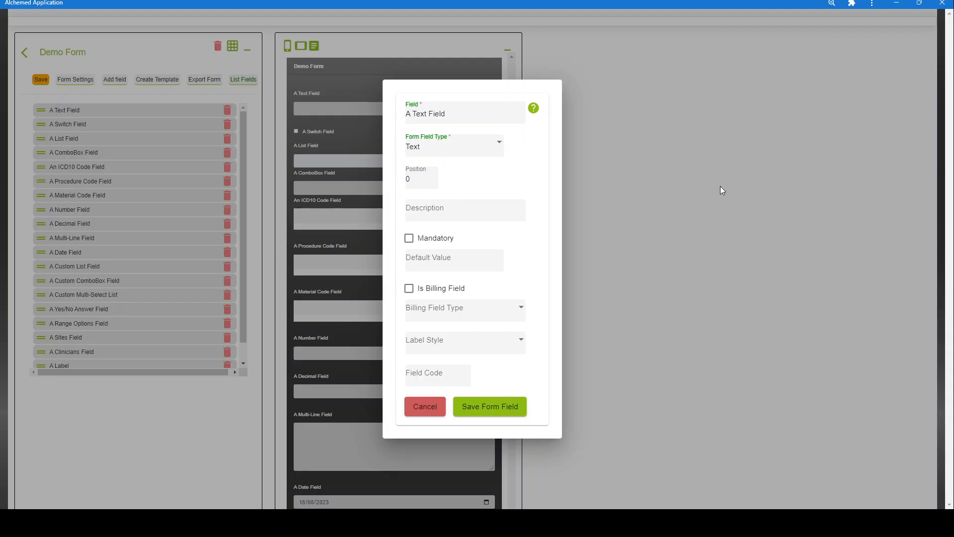
click(491, 265)
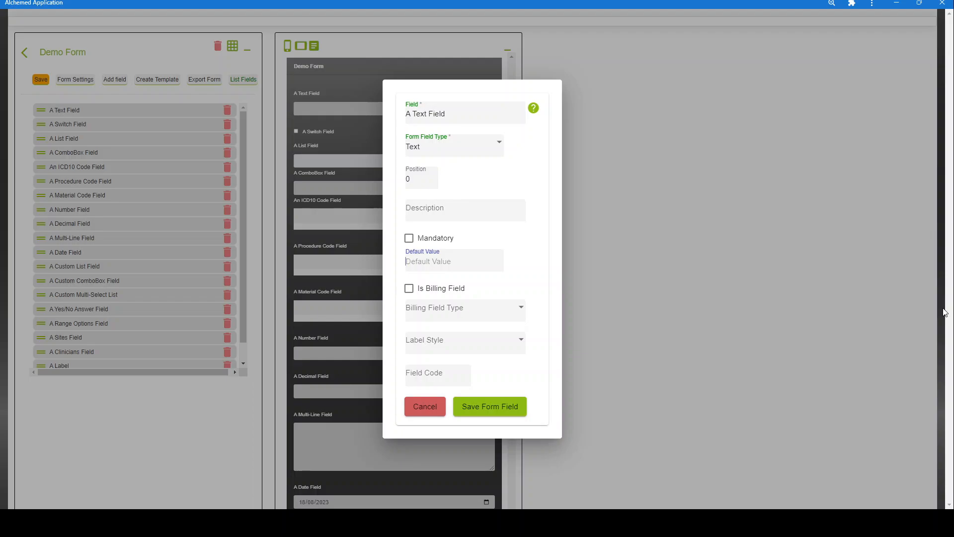
text(ABC)
click(499, 413)
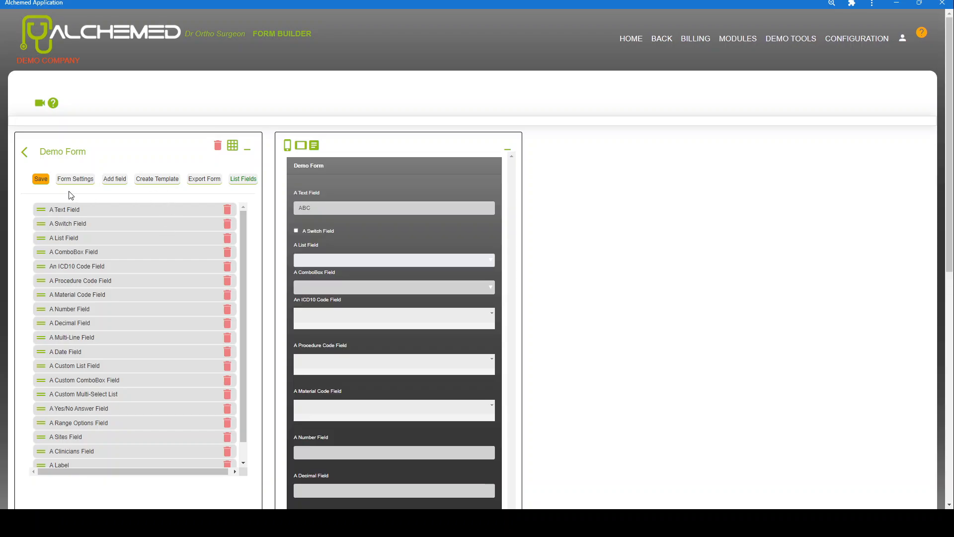
drag(327, 215, 294, 214)
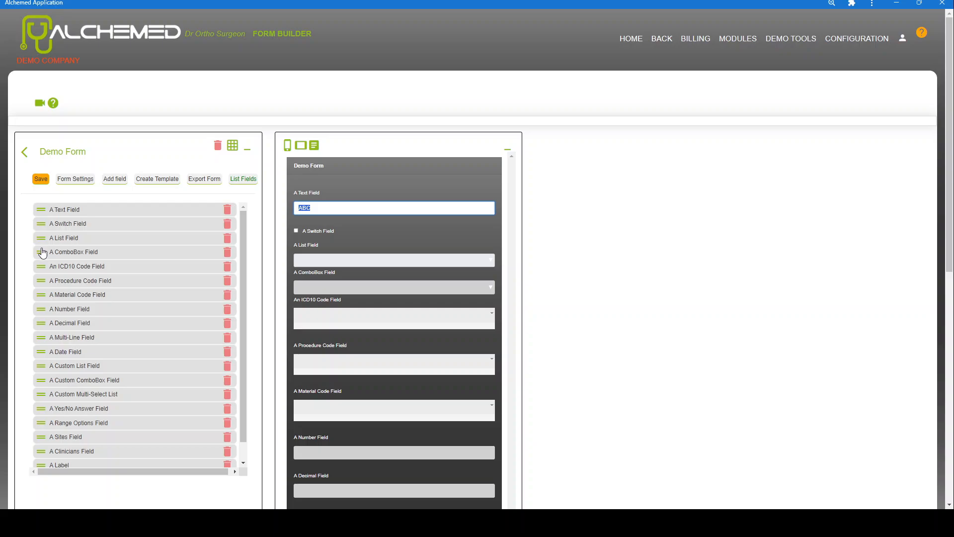
Make A Text Field mandatory, then clear its preview box to test the requirement
click(46, 211)
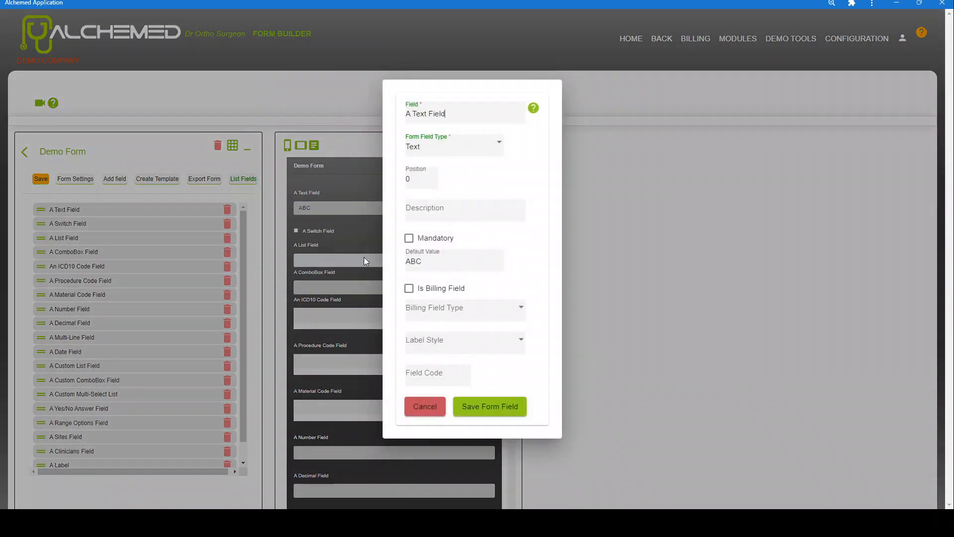
click(409, 238)
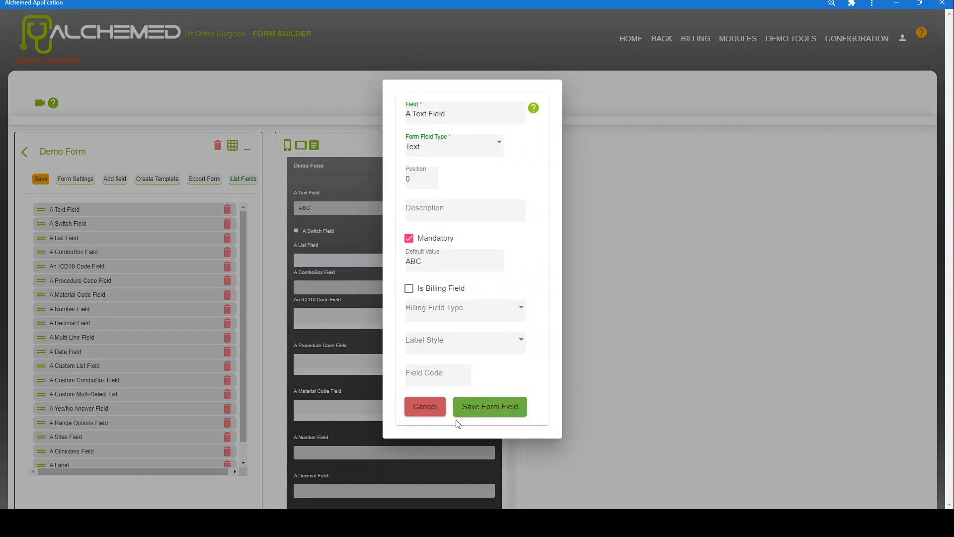
click(476, 407)
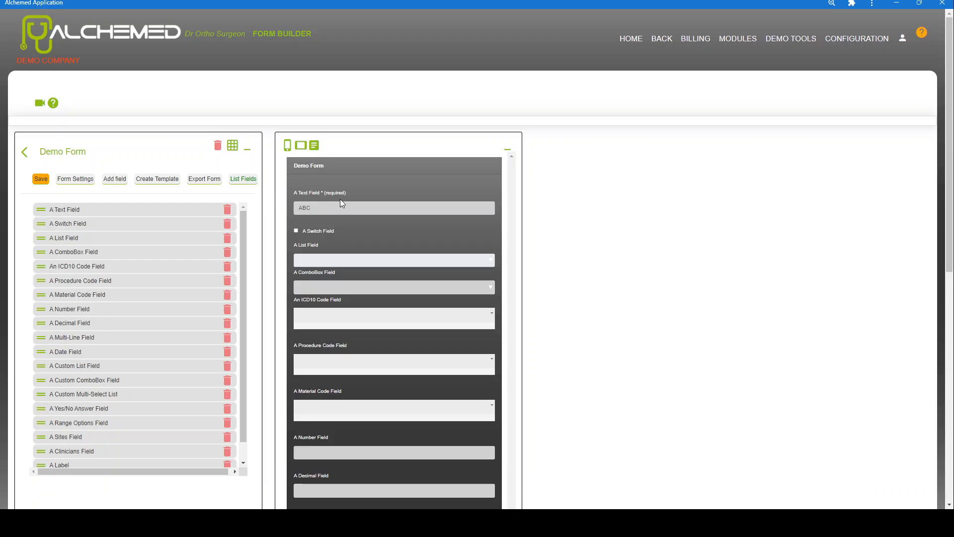
key(BackSpace)
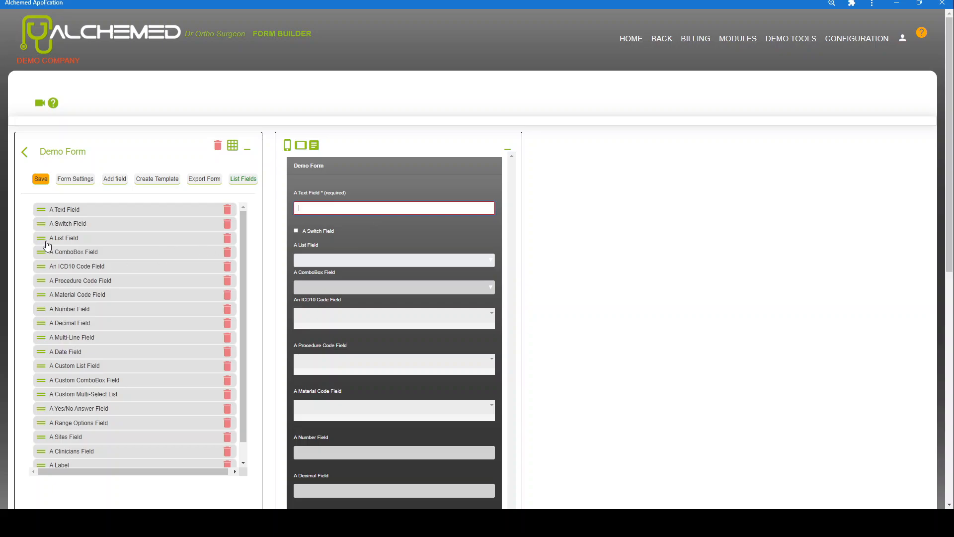
Enter 'More detail' as A Text Field's description and save the field
click(50, 209)
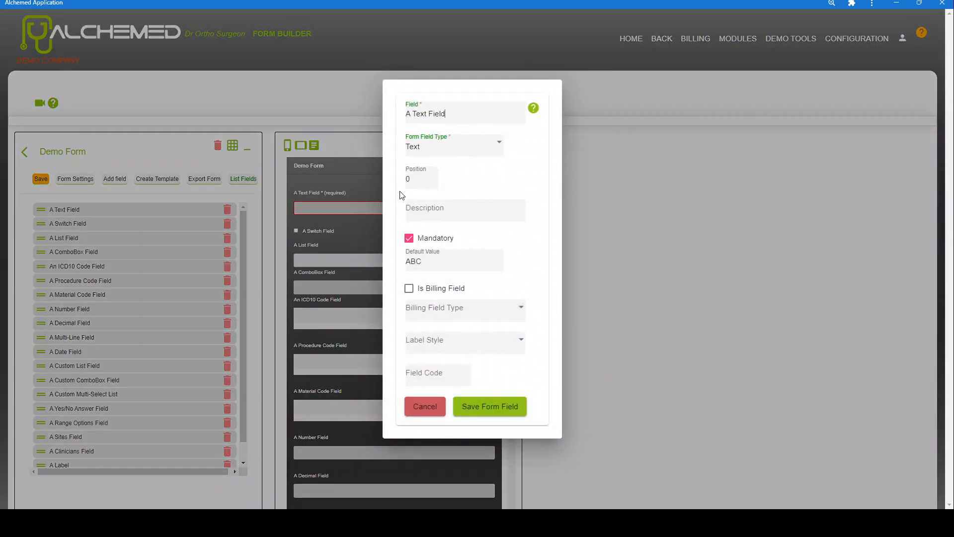
click(425, 215)
text(More detail)
click(510, 406)
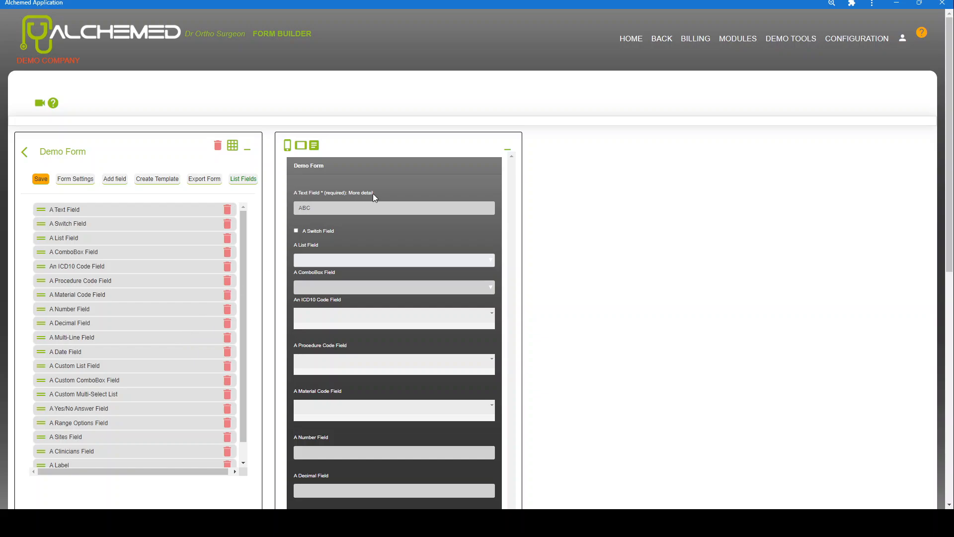
Check the settings of A Text Field, A Switch Field and A List Field, closing each unchanged
click(132, 213)
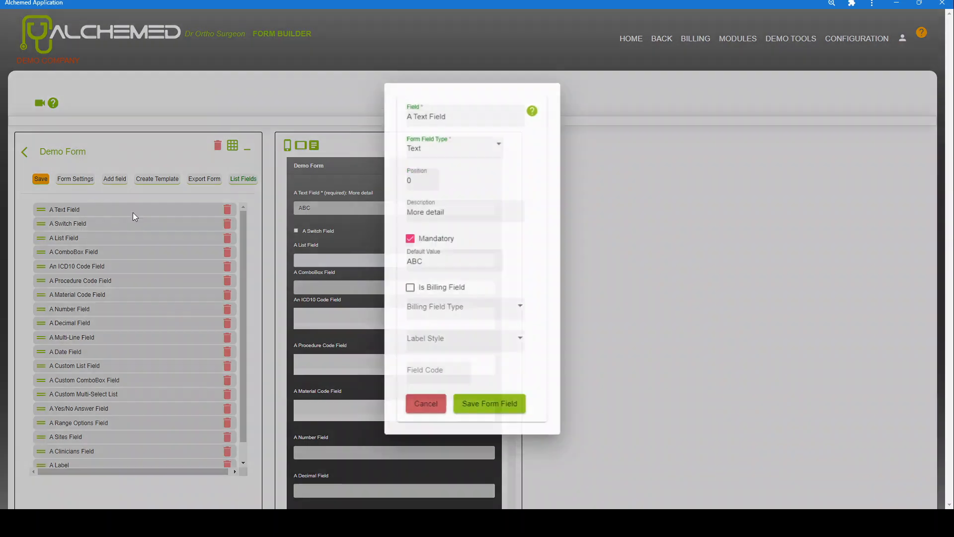
click(415, 403)
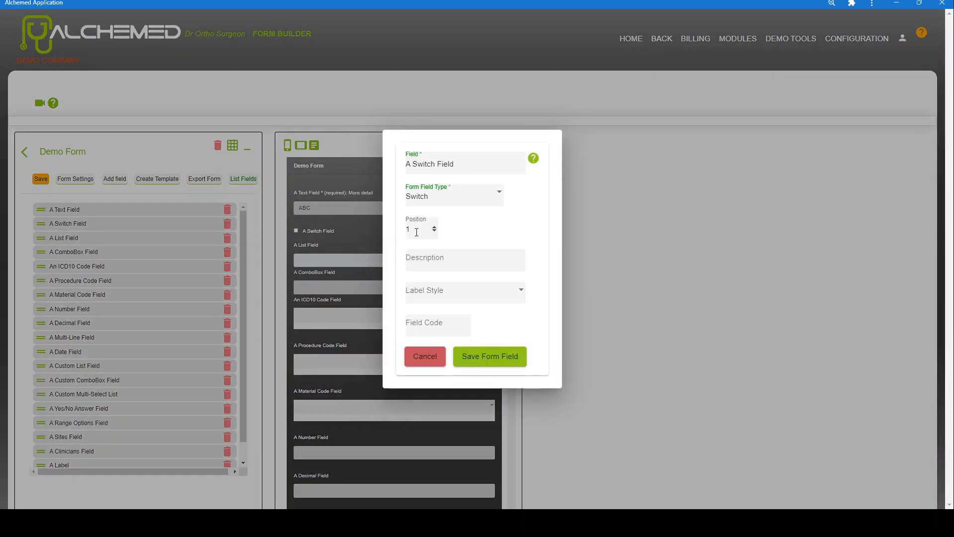
click(421, 362)
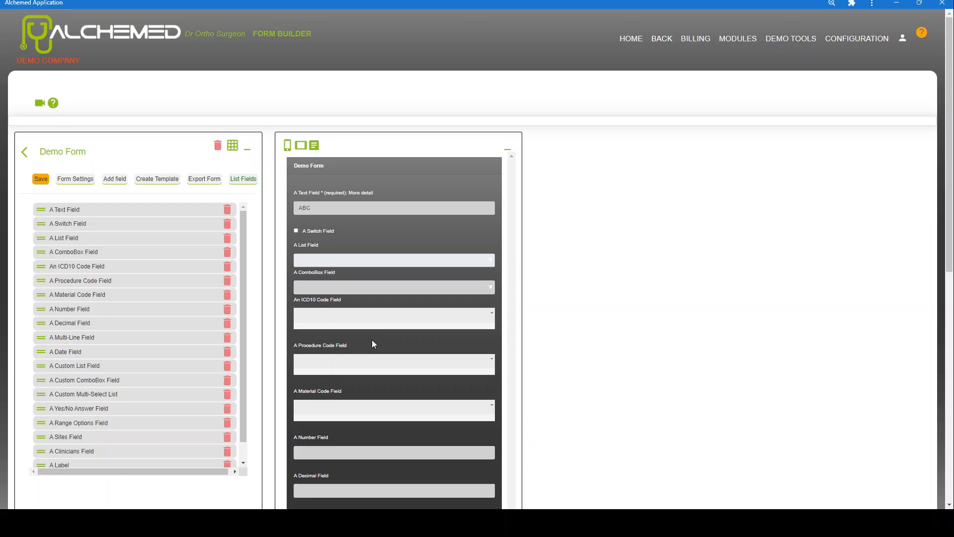
click(42, 237)
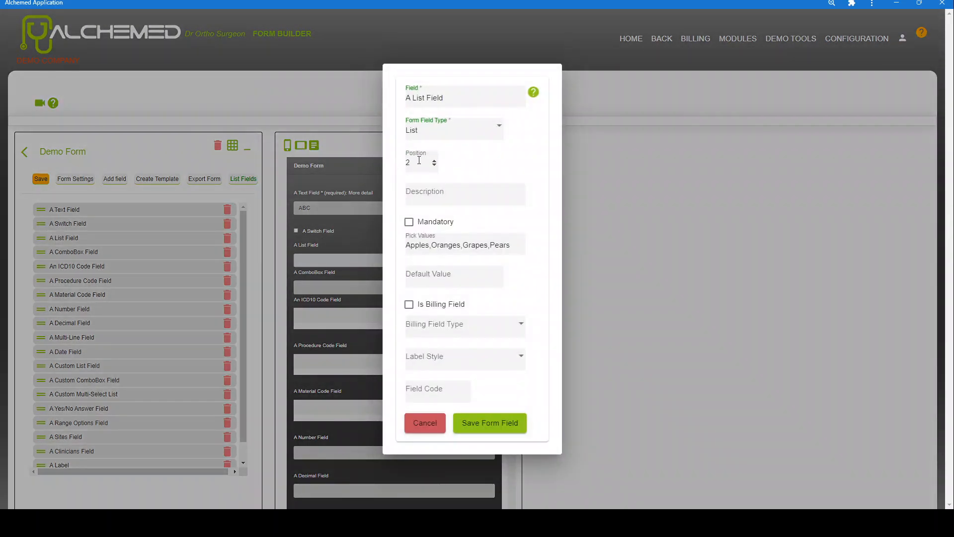
click(425, 423)
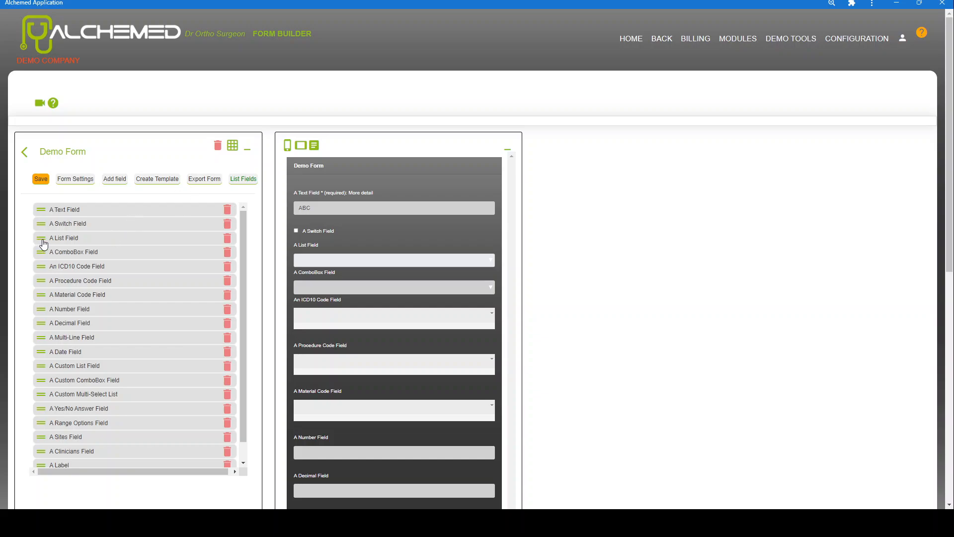
Move A List Field above A Switch Field and An ICD10 Code Field above A ComboBox Field
drag(43, 244, 52, 222)
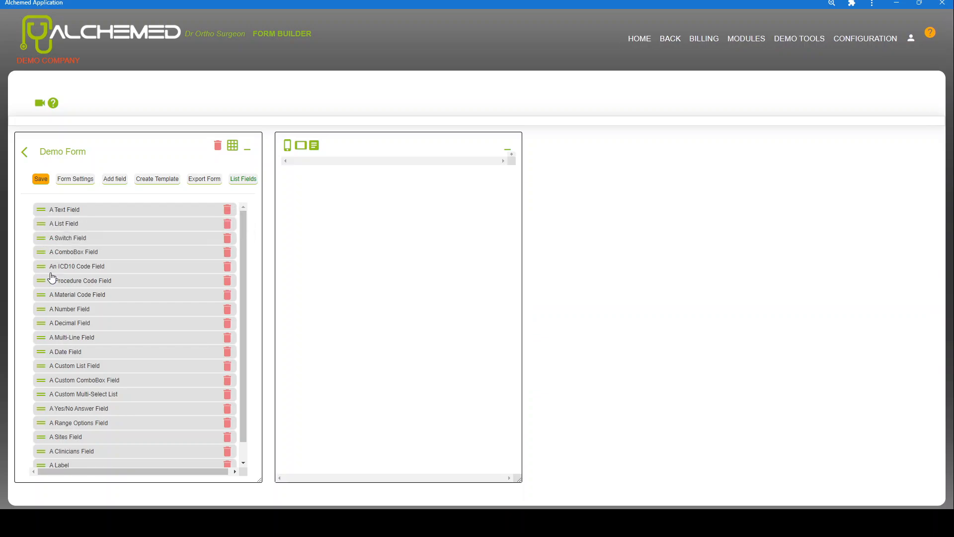
drag(44, 272, 47, 253)
scroll(108, 370, down, 1)
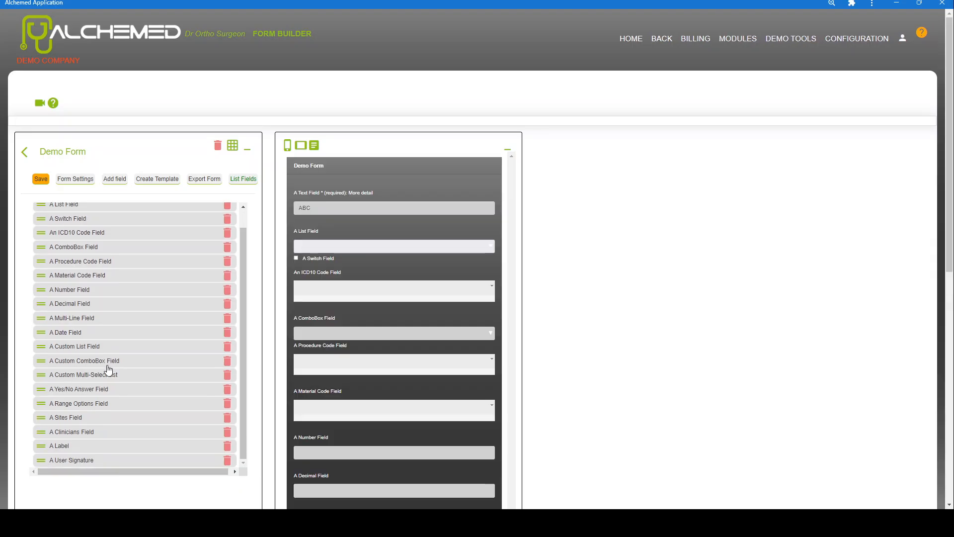
Set A Number Field's Min Value to 5 and Max Value to 10, and save it
click(41, 291)
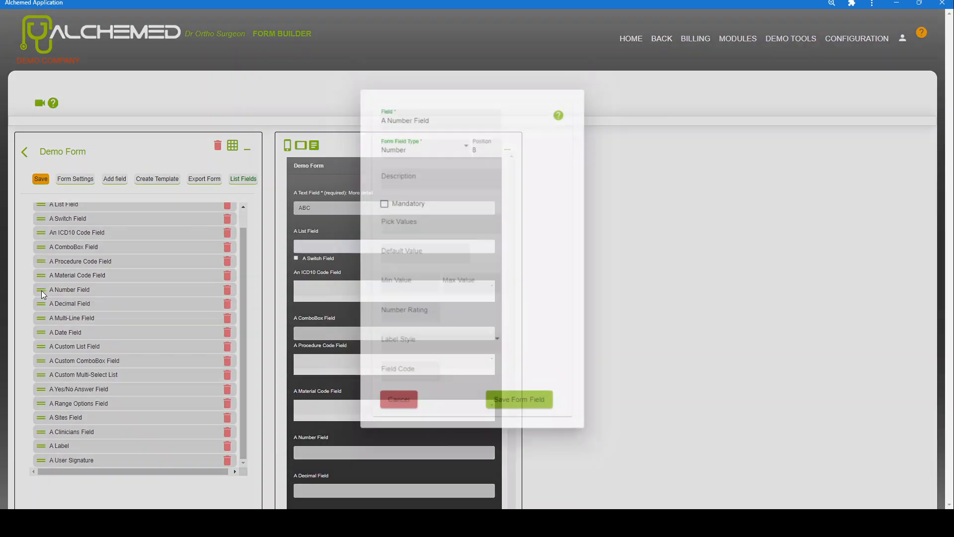
click(419, 291)
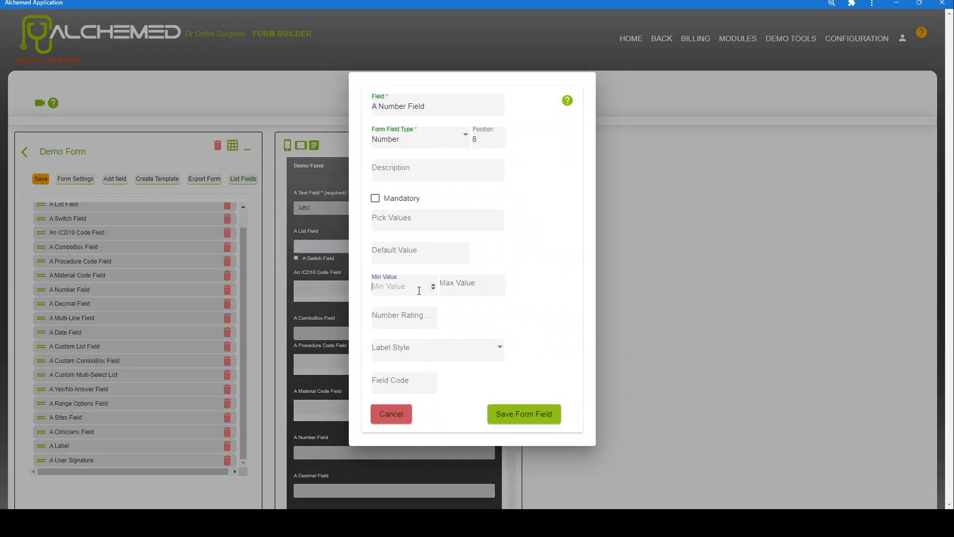
text(5)
click(457, 287)
text(10)
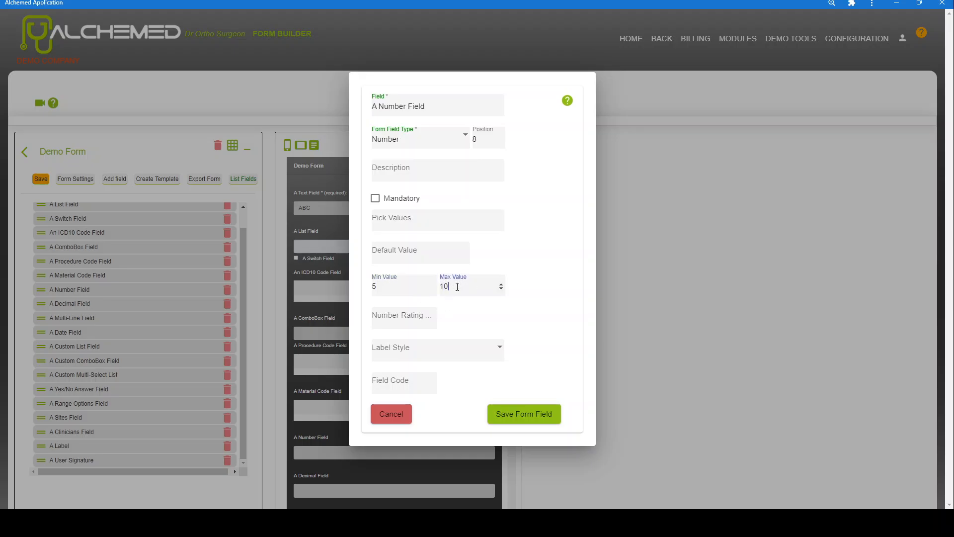
click(497, 413)
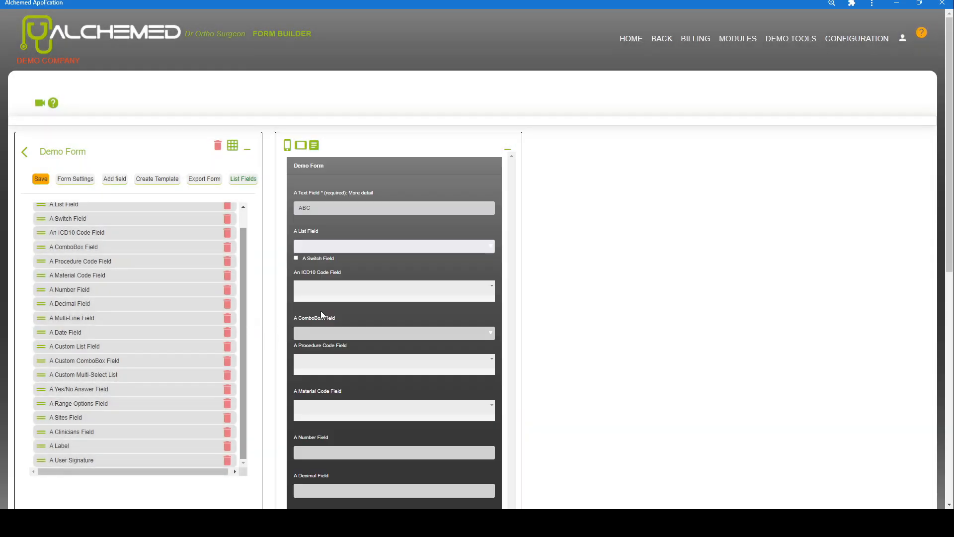
Enter a value in the Number Field in the form preview, leaving it at 10
scroll(373, 327, down, 2)
scroll(374, 326, down, 1)
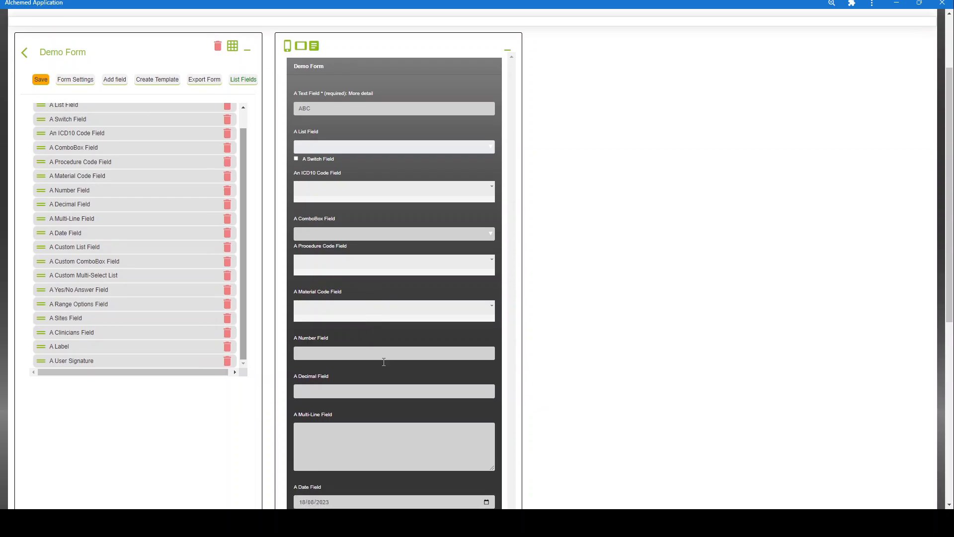
scroll(383, 390, down, 4)
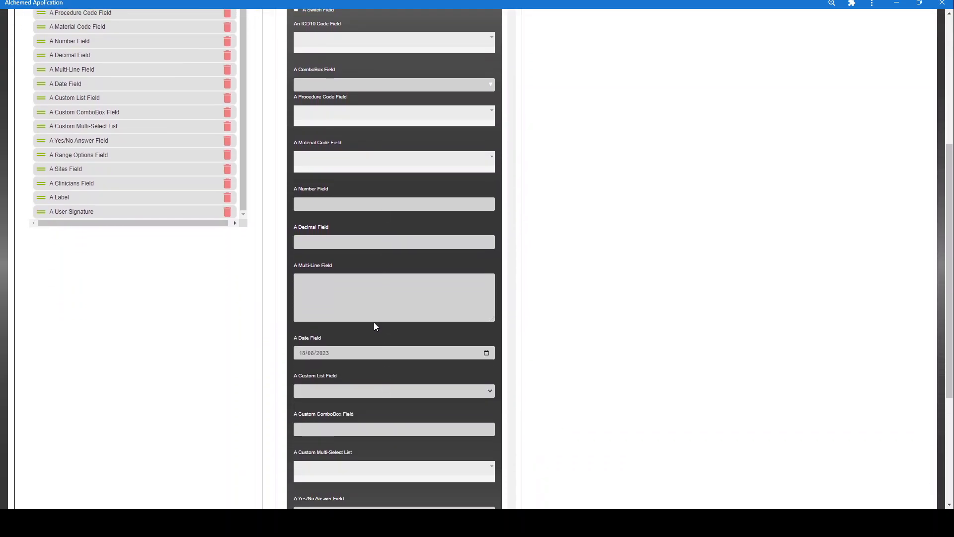
click(364, 204)
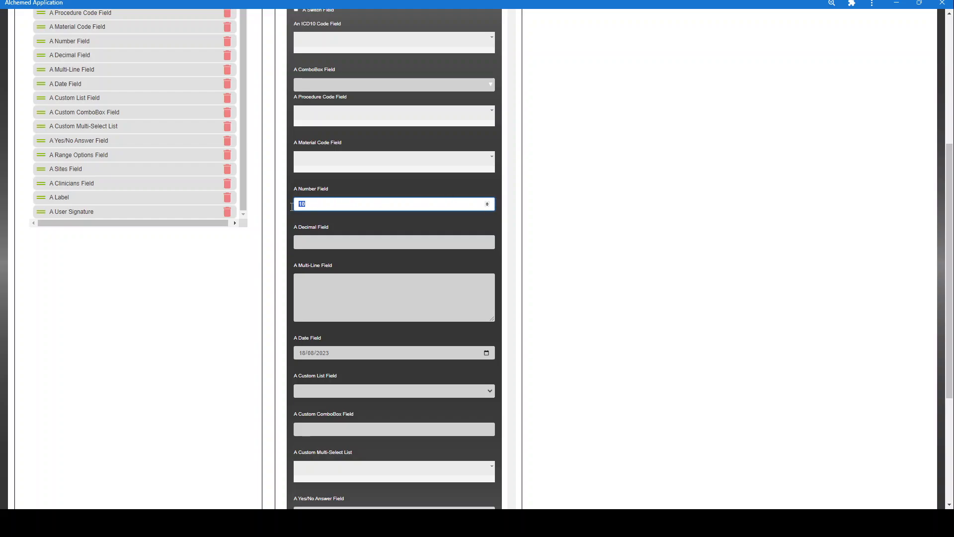
scroll(231, 215, up, 1)
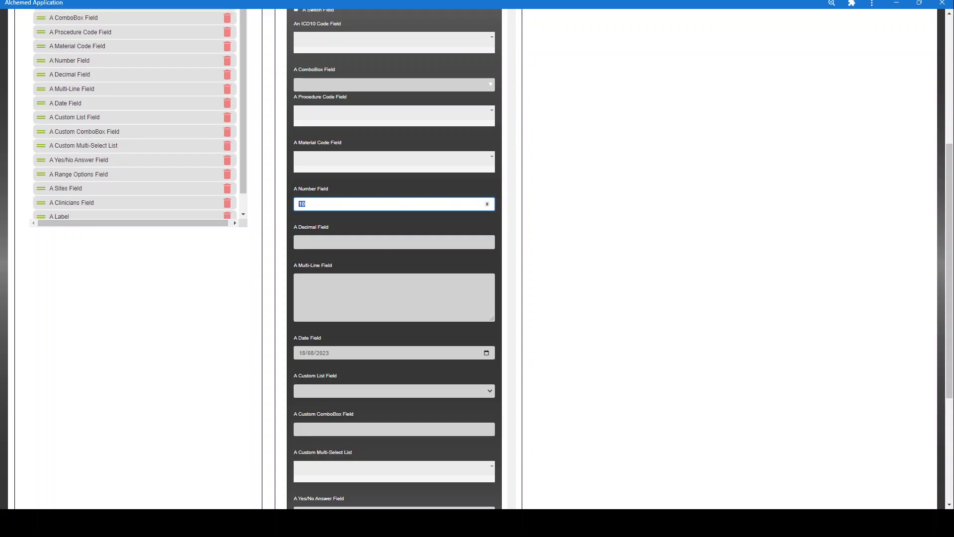